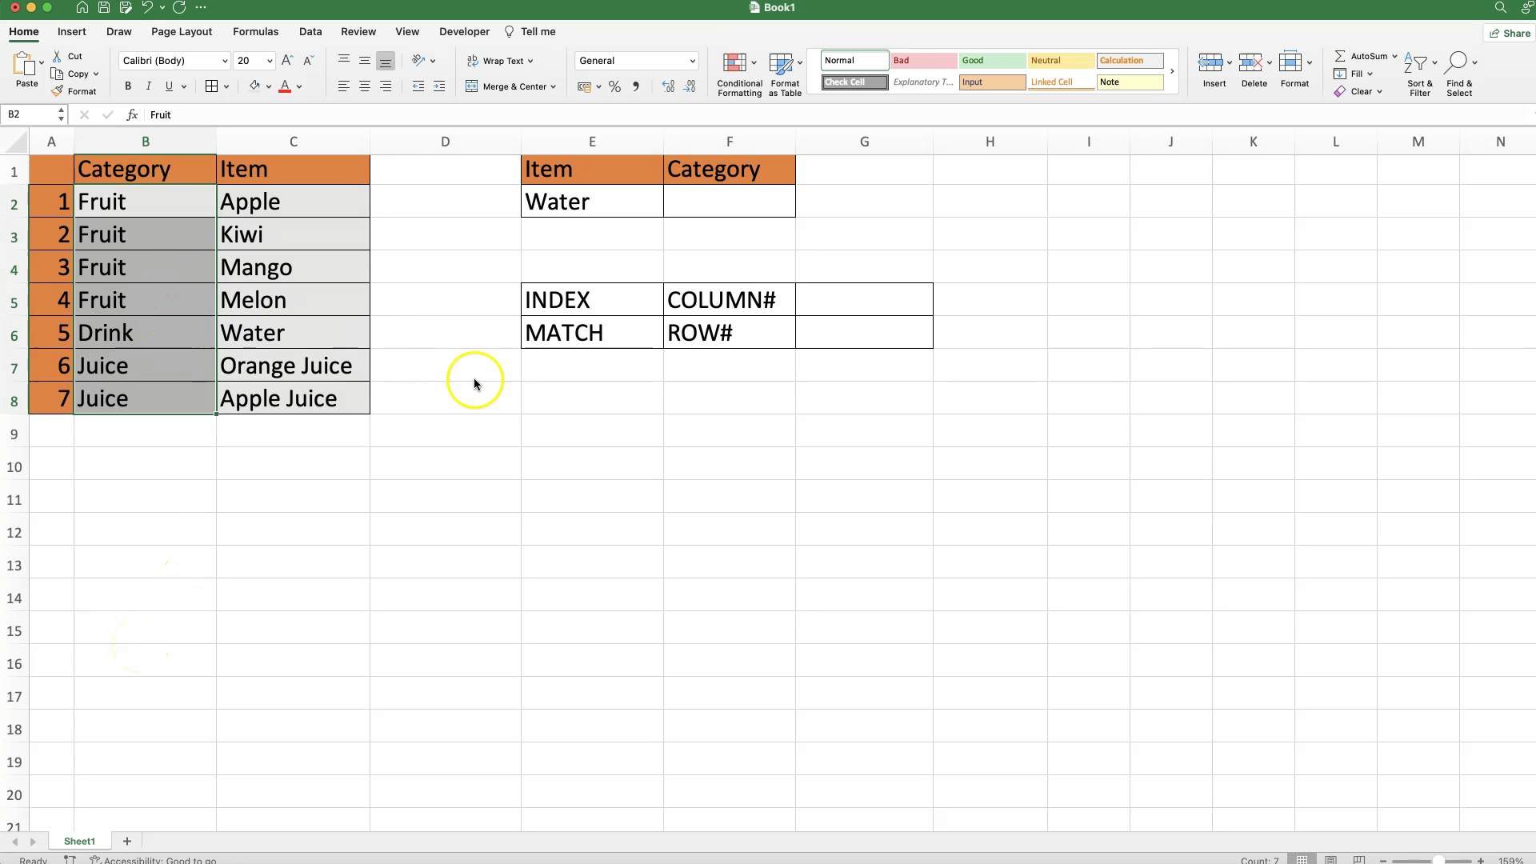
# Review the Category/Item table B2:C8, the lookup item Water and result cell F2
pyautogui.click(133, 232)
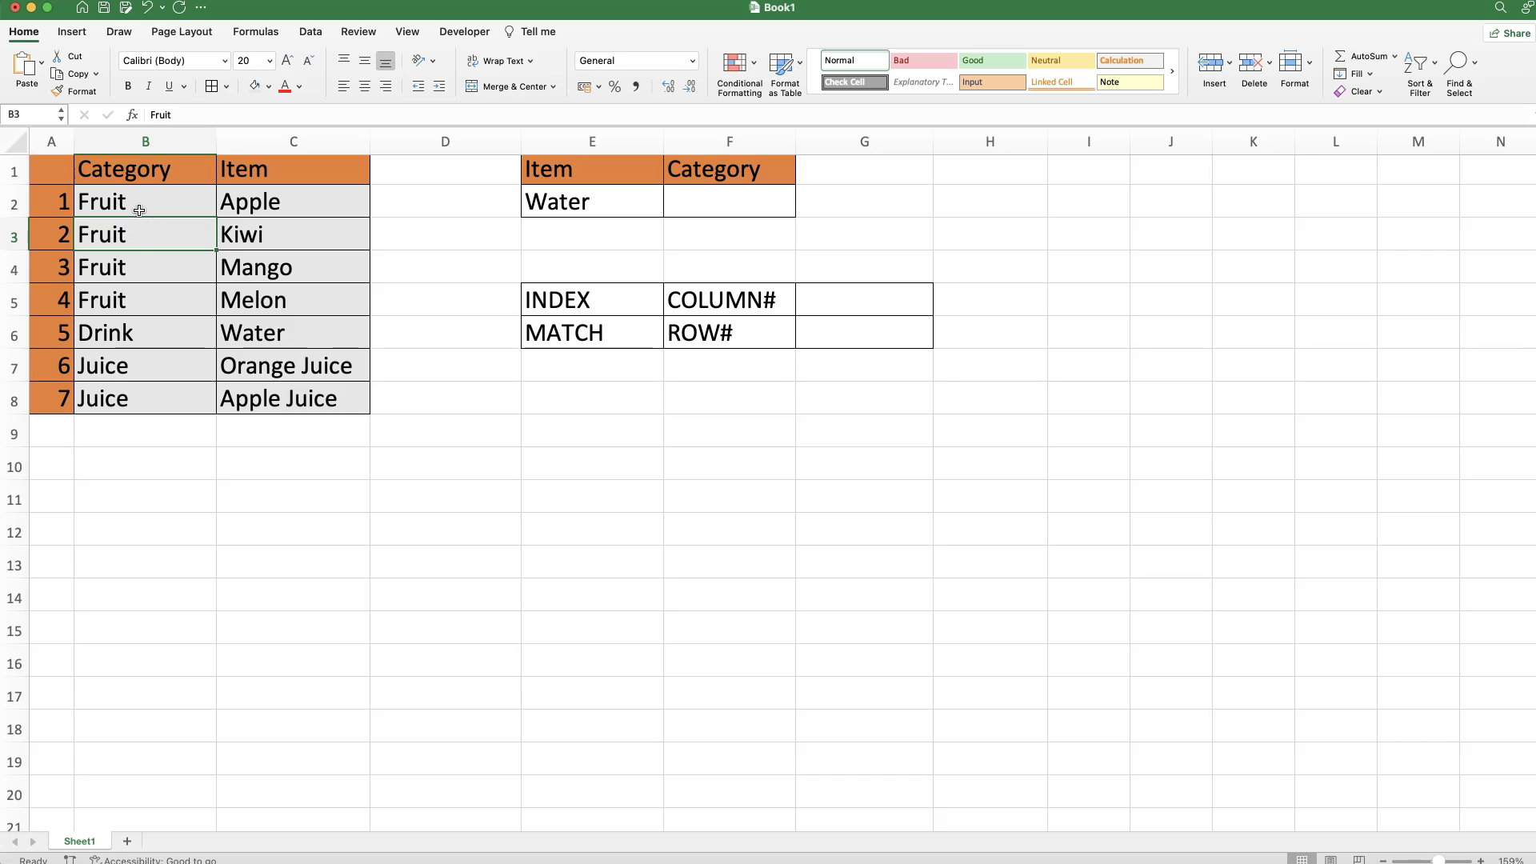
pyautogui.click(140, 210)
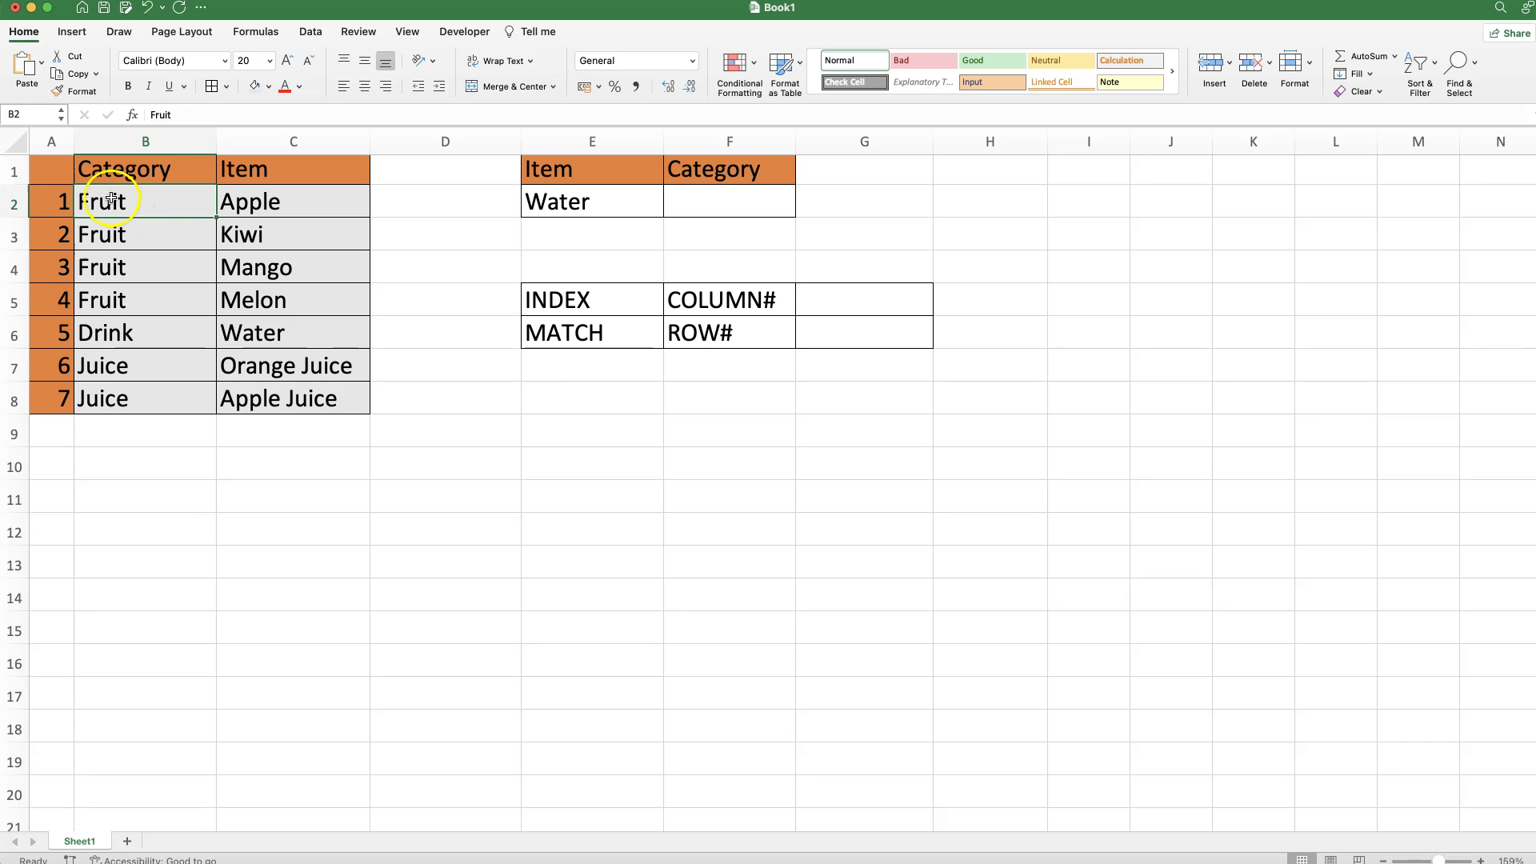
pyautogui.moveTo(116, 201); pyautogui.dragTo(298, 404)
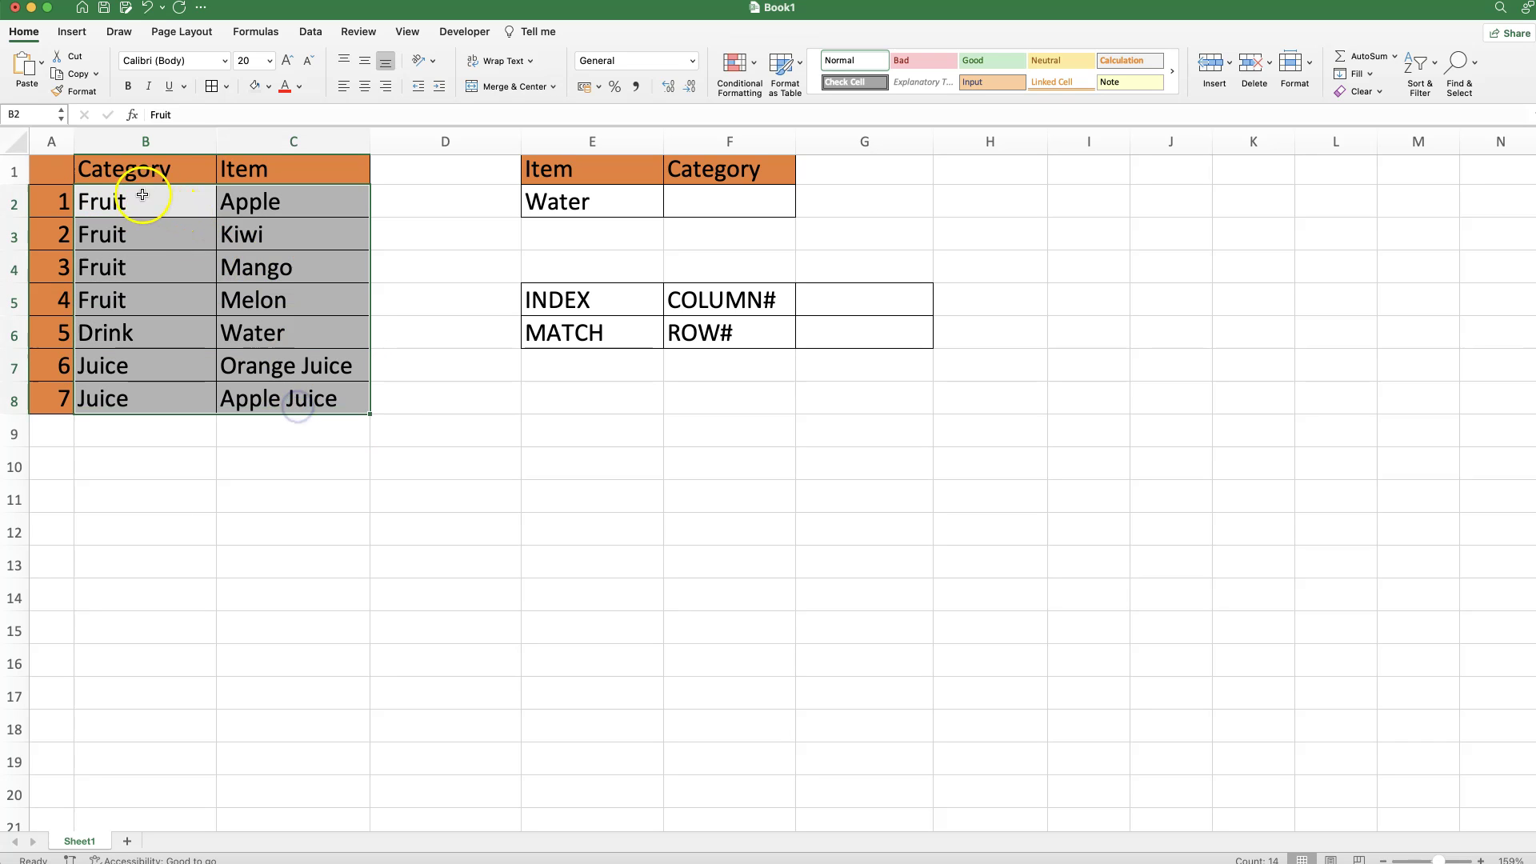
pyautogui.click(596, 206)
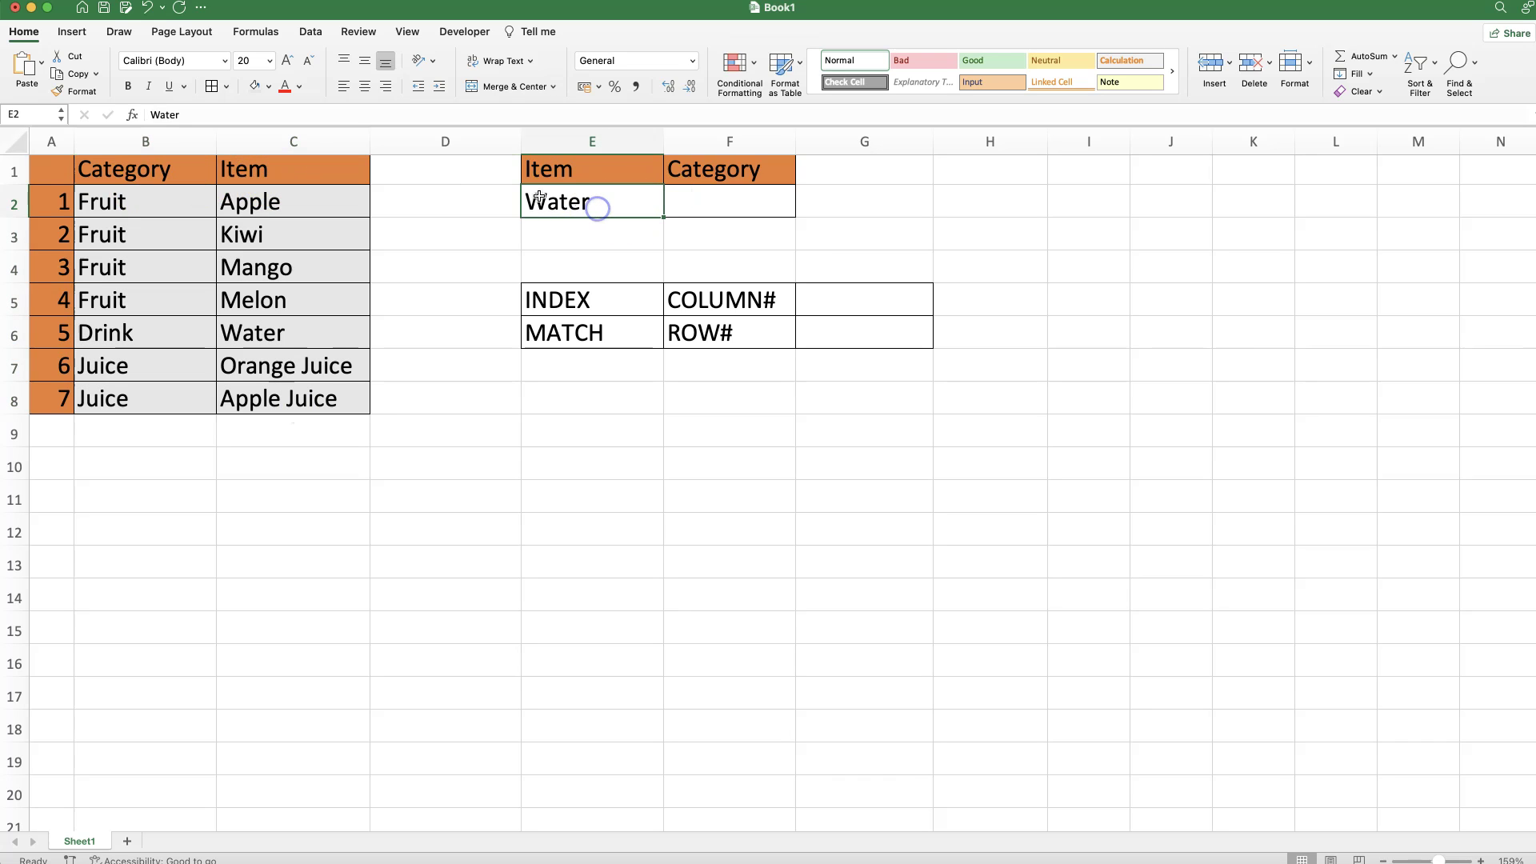
pyautogui.click(740, 196)
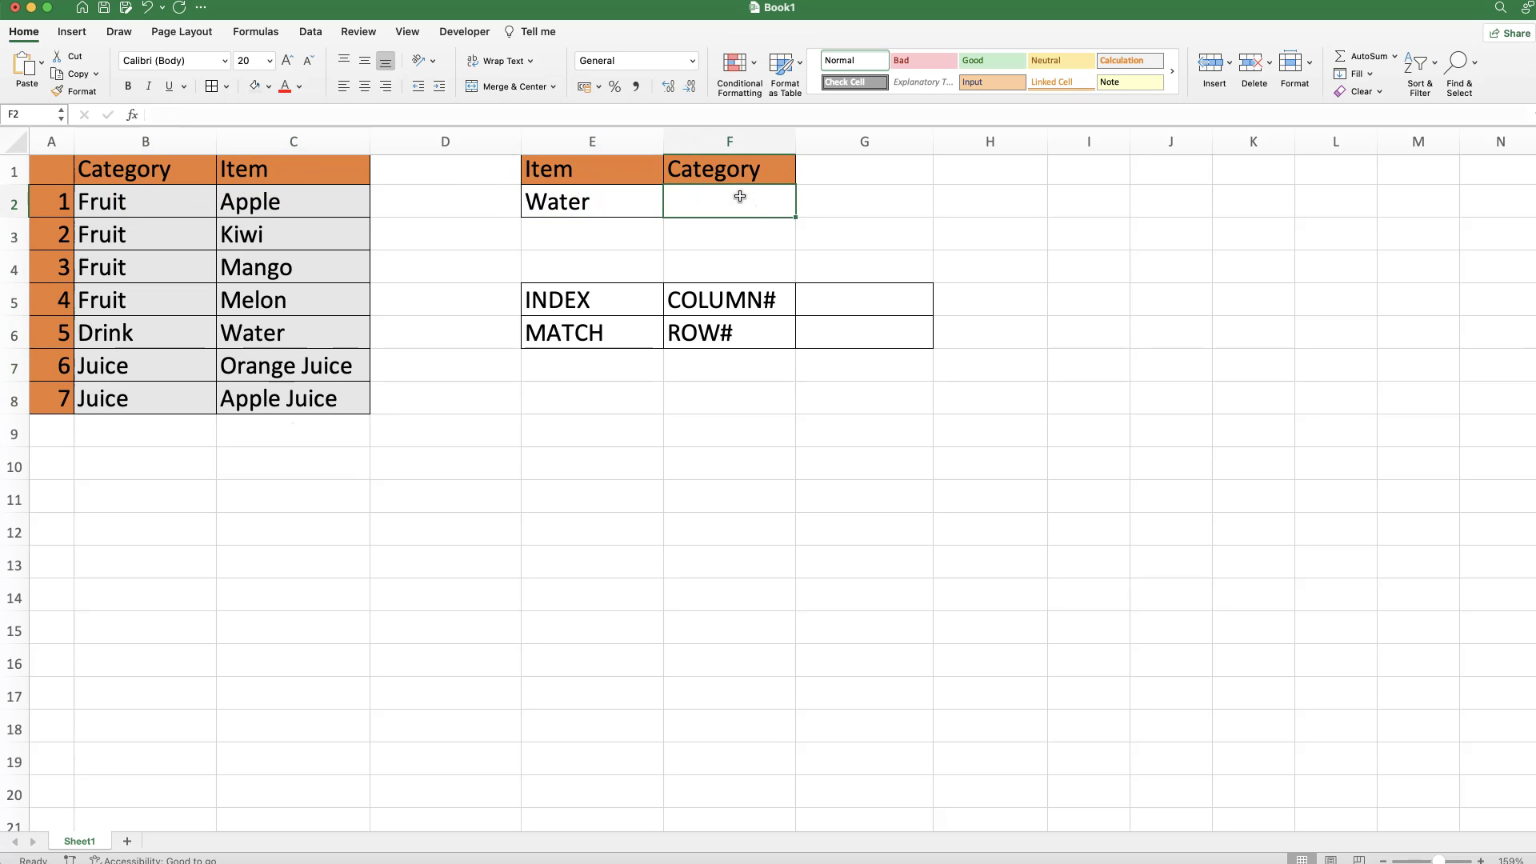
pyautogui.moveTo(146, 201); pyautogui.dragTo(127, 396)
pyautogui.click(688, 209)
pyautogui.click(564, 303)
pyautogui.click(686, 207)
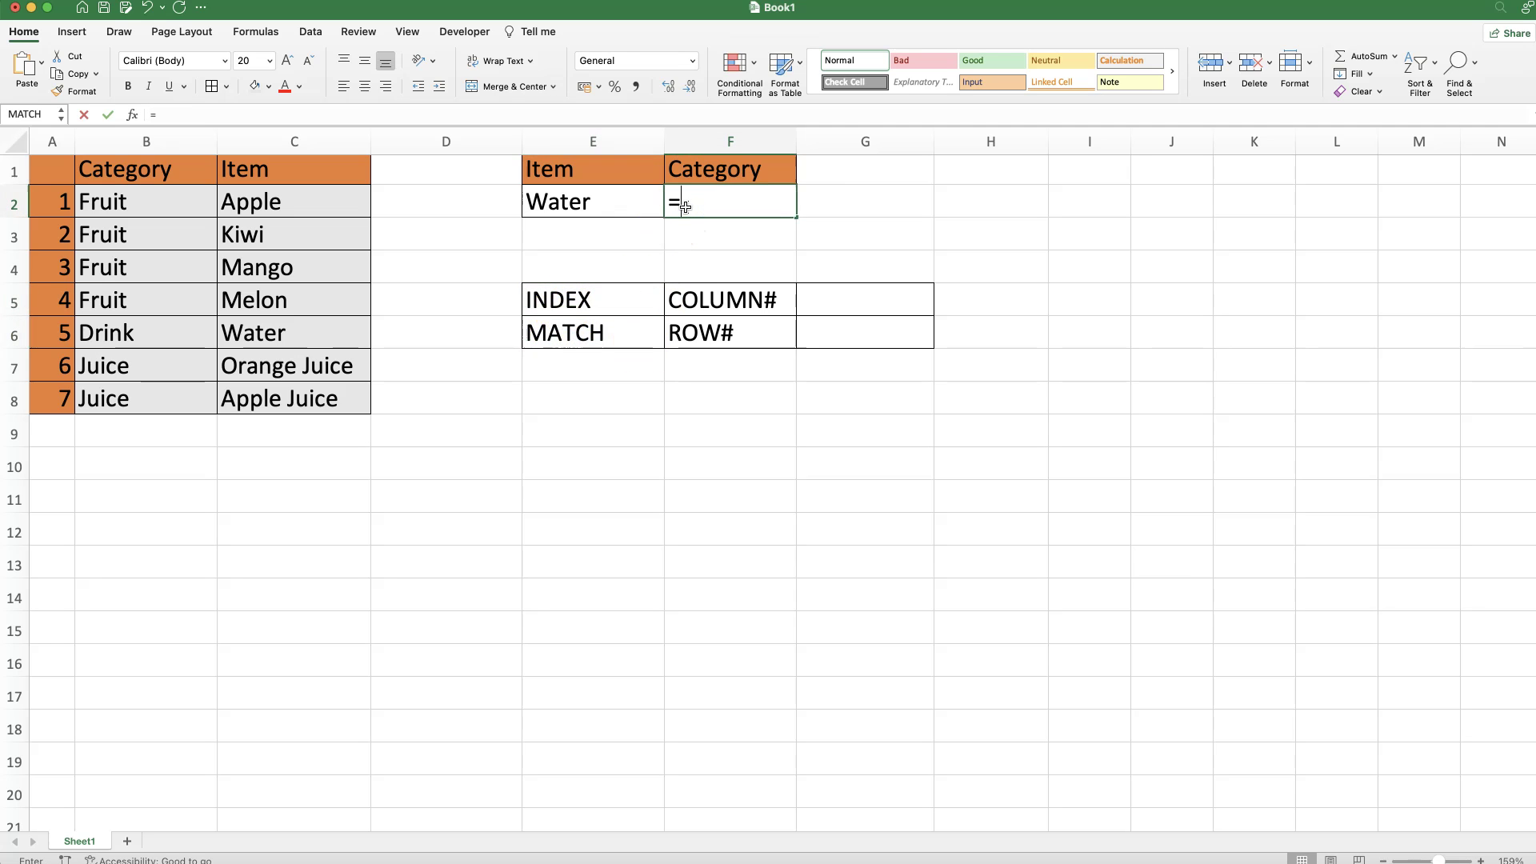
# Enter =INDEX( in F2 and choose the array, row_num, column_num argument form
pyautogui.write('=INDEX(')
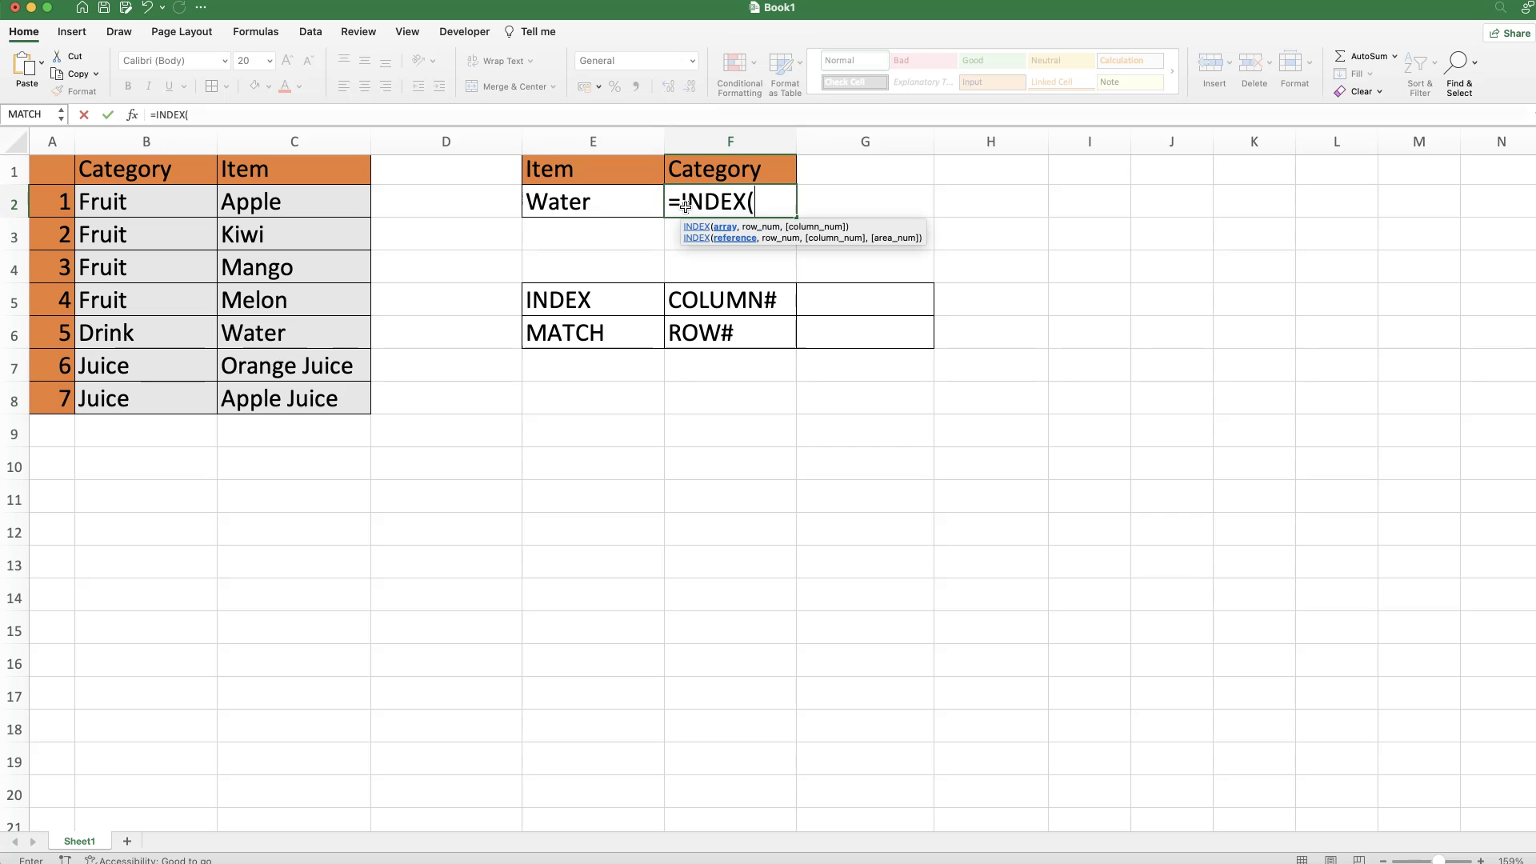
pyautogui.click(668, 223)
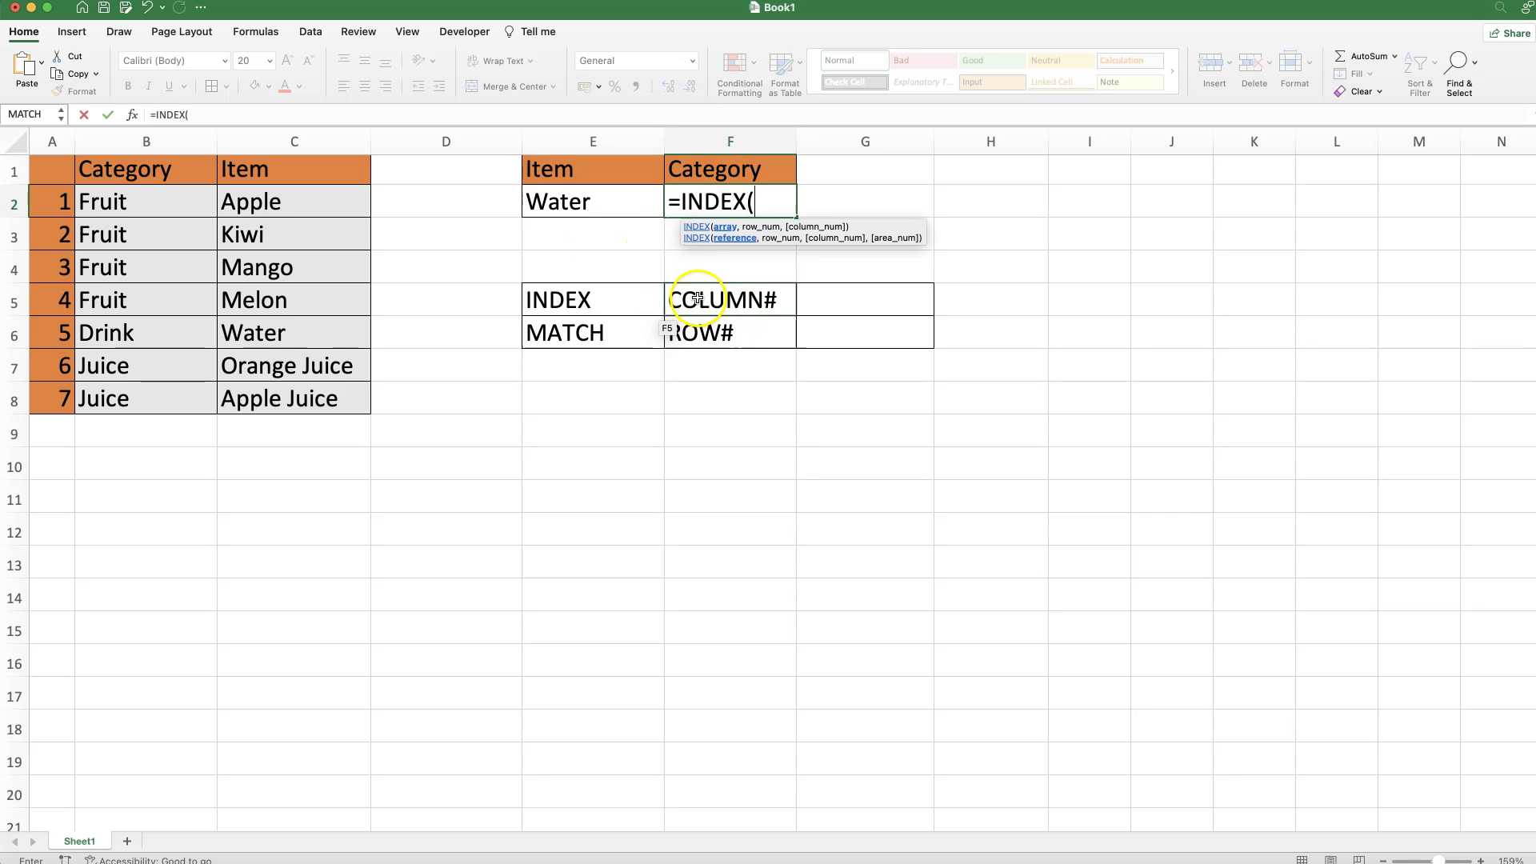
pyautogui.click(132, 116)
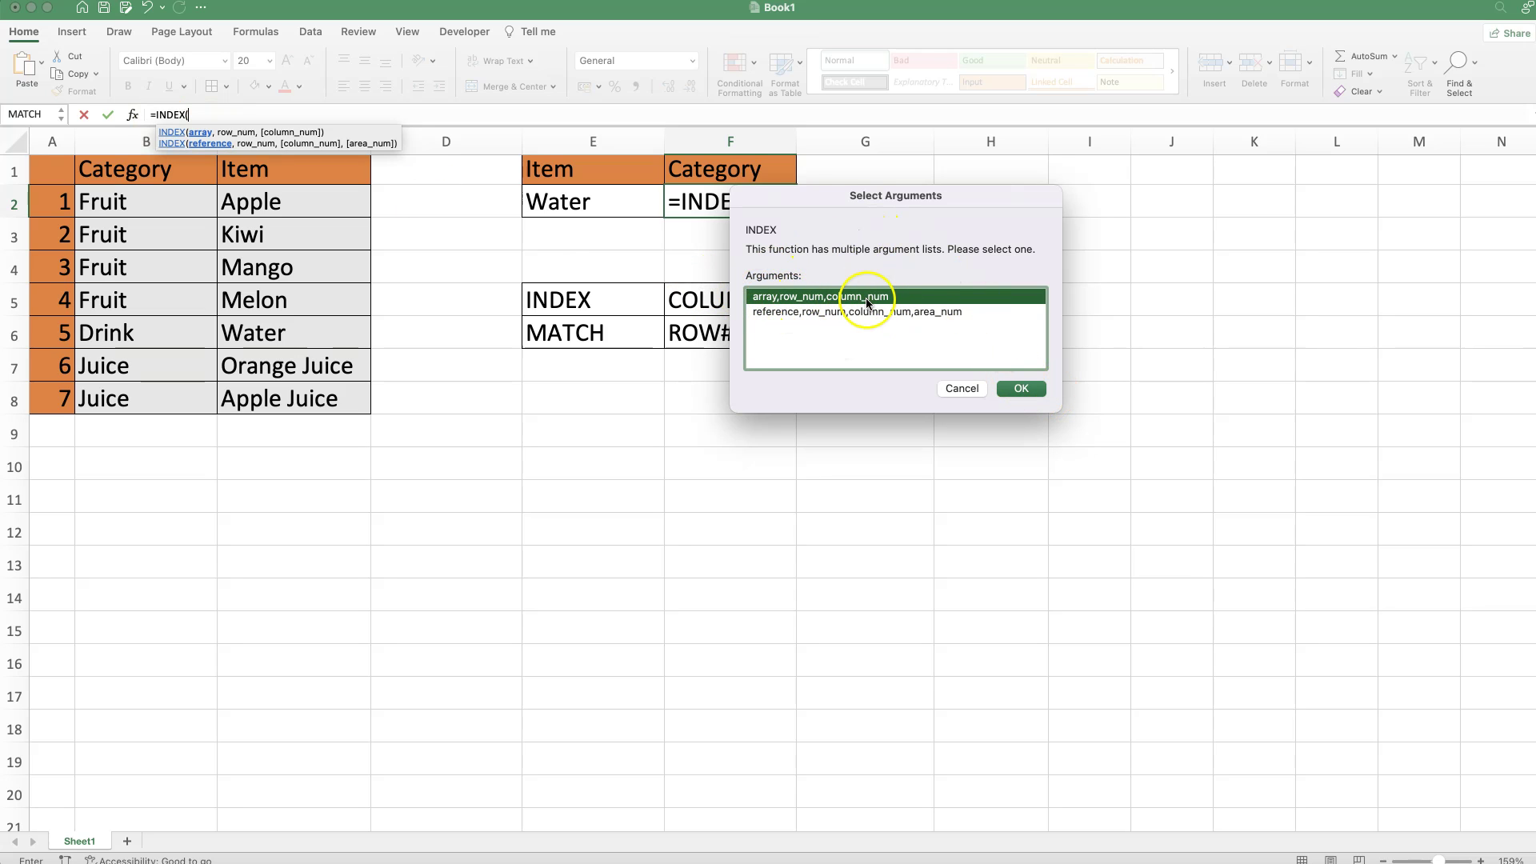
pyautogui.click(1027, 389)
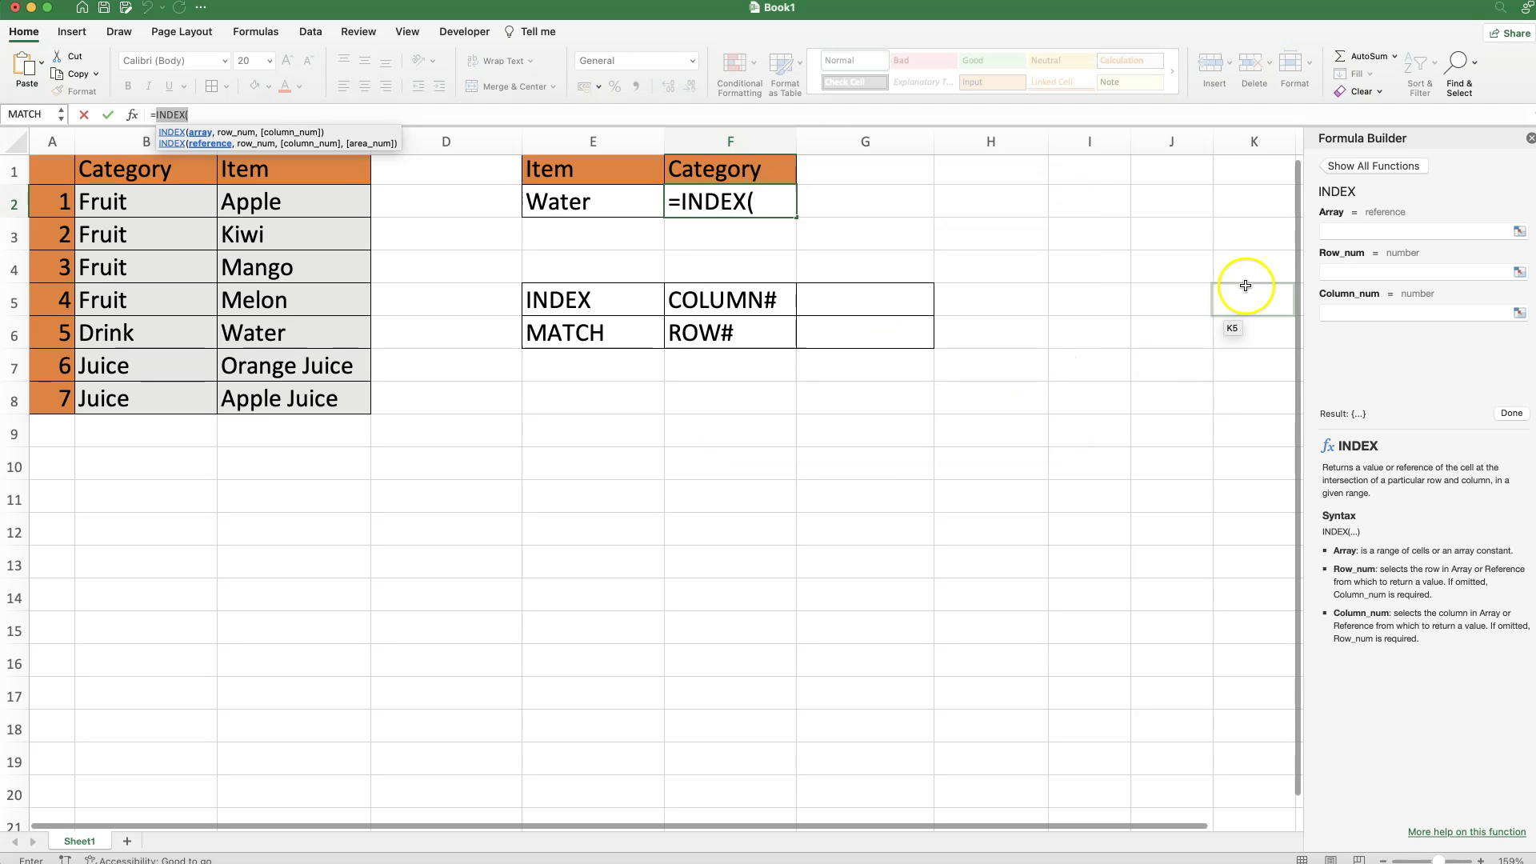
pyautogui.click(1345, 234)
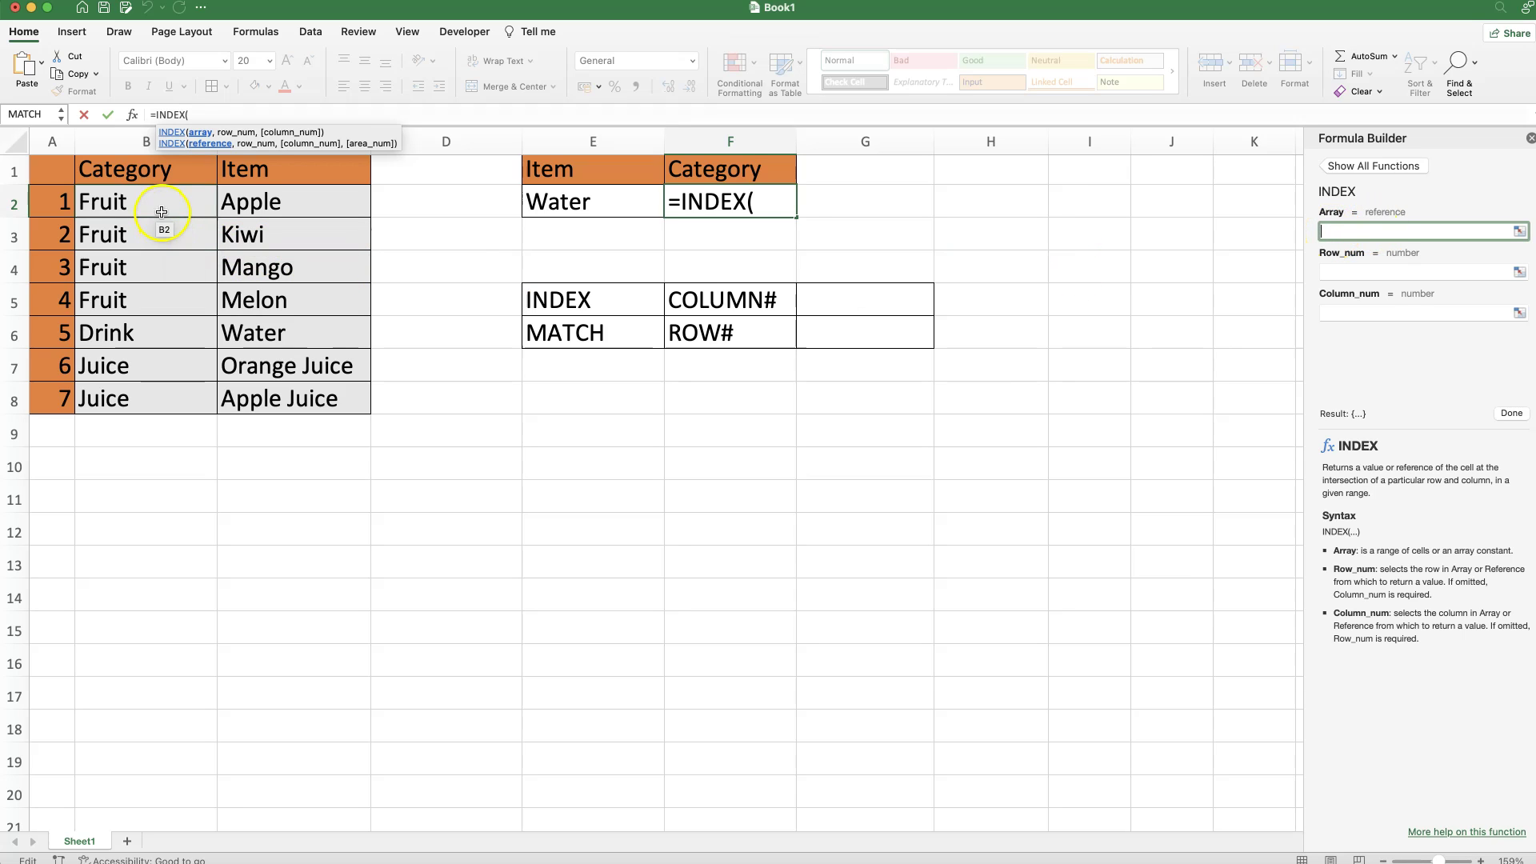
# Set INDEX's array to B2:C8, row_num 5 and column_num 1, so F2 shows Drink
pyautogui.moveTo(161, 206); pyautogui.dragTo(287, 404)
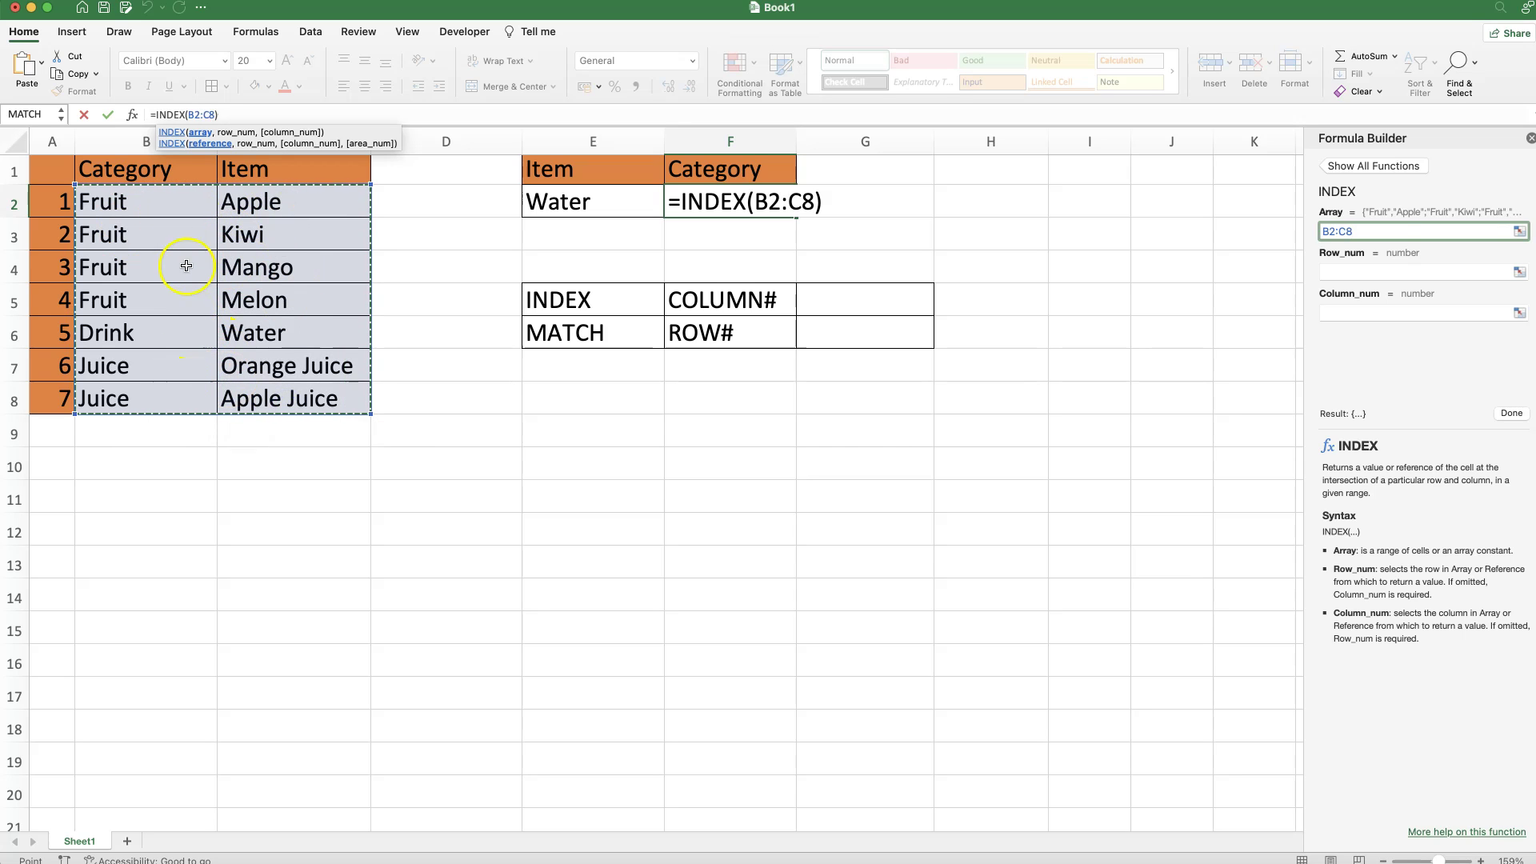
pyautogui.click(1390, 273)
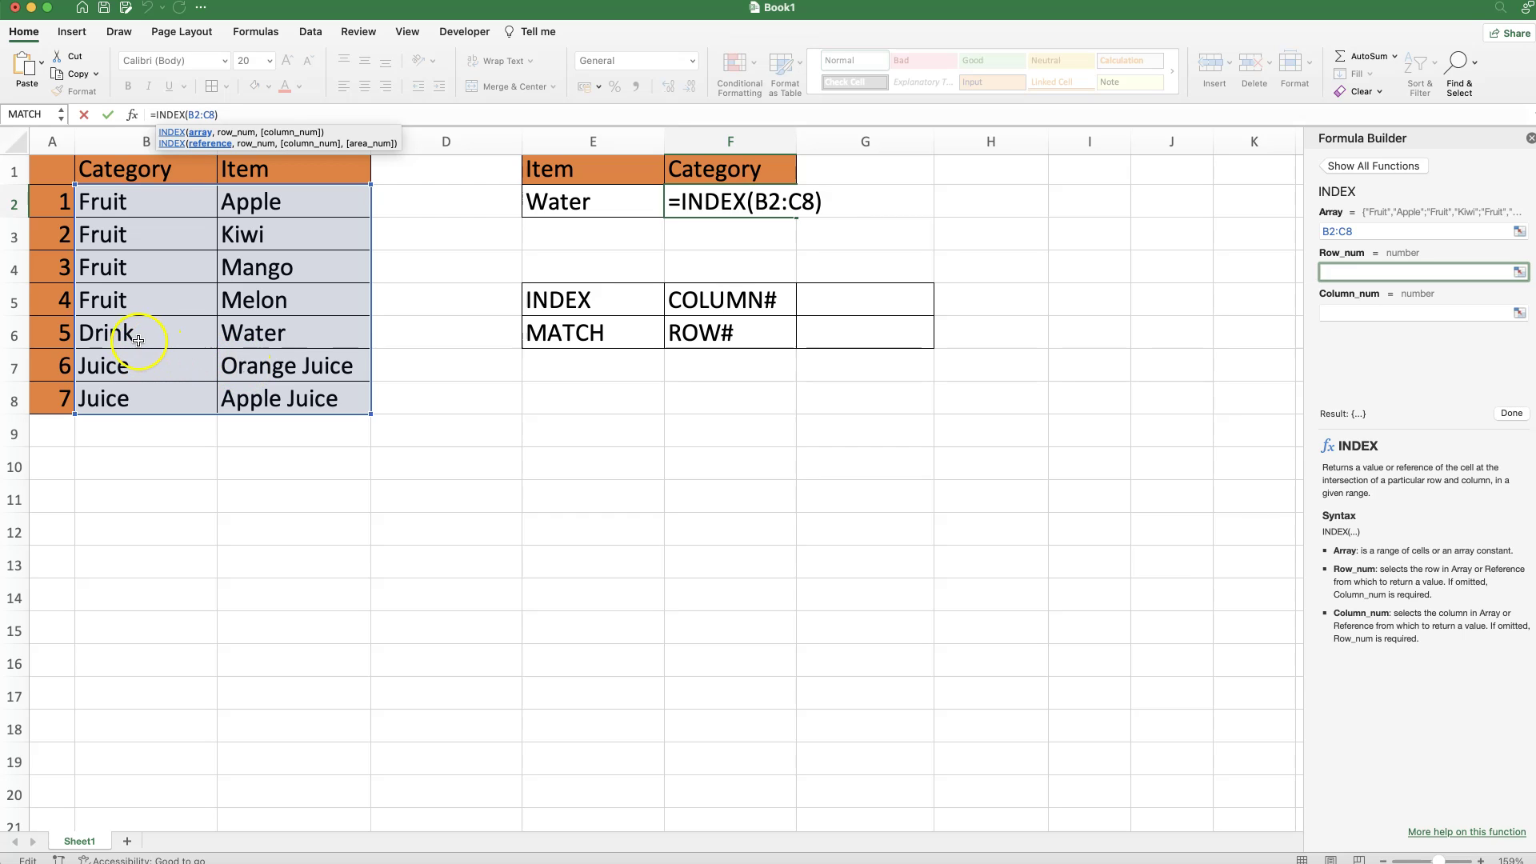
pyautogui.write('5')
pyautogui.click(1376, 314)
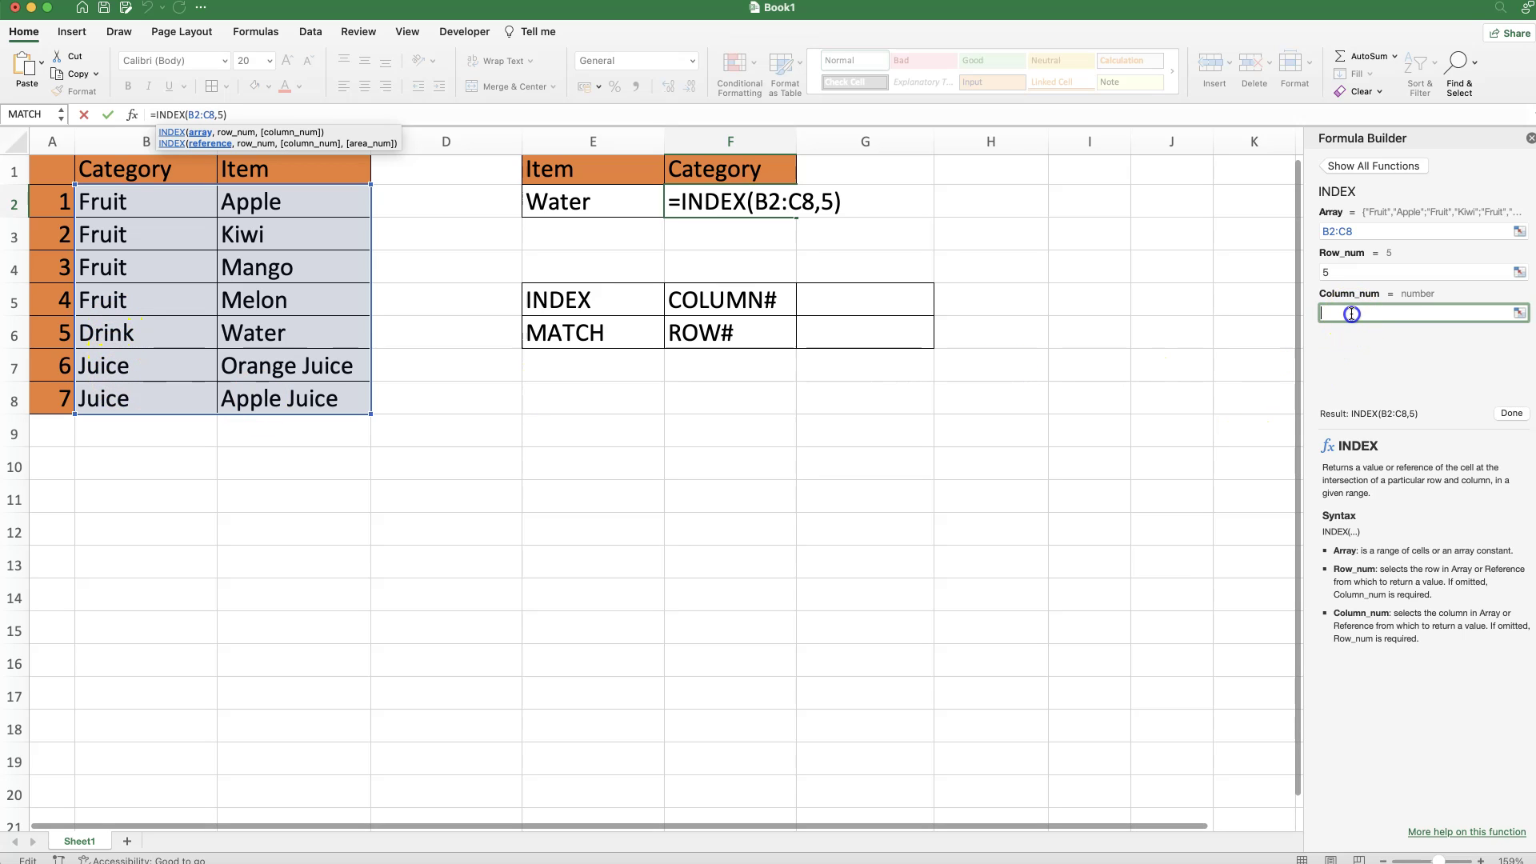
pyautogui.write('1')
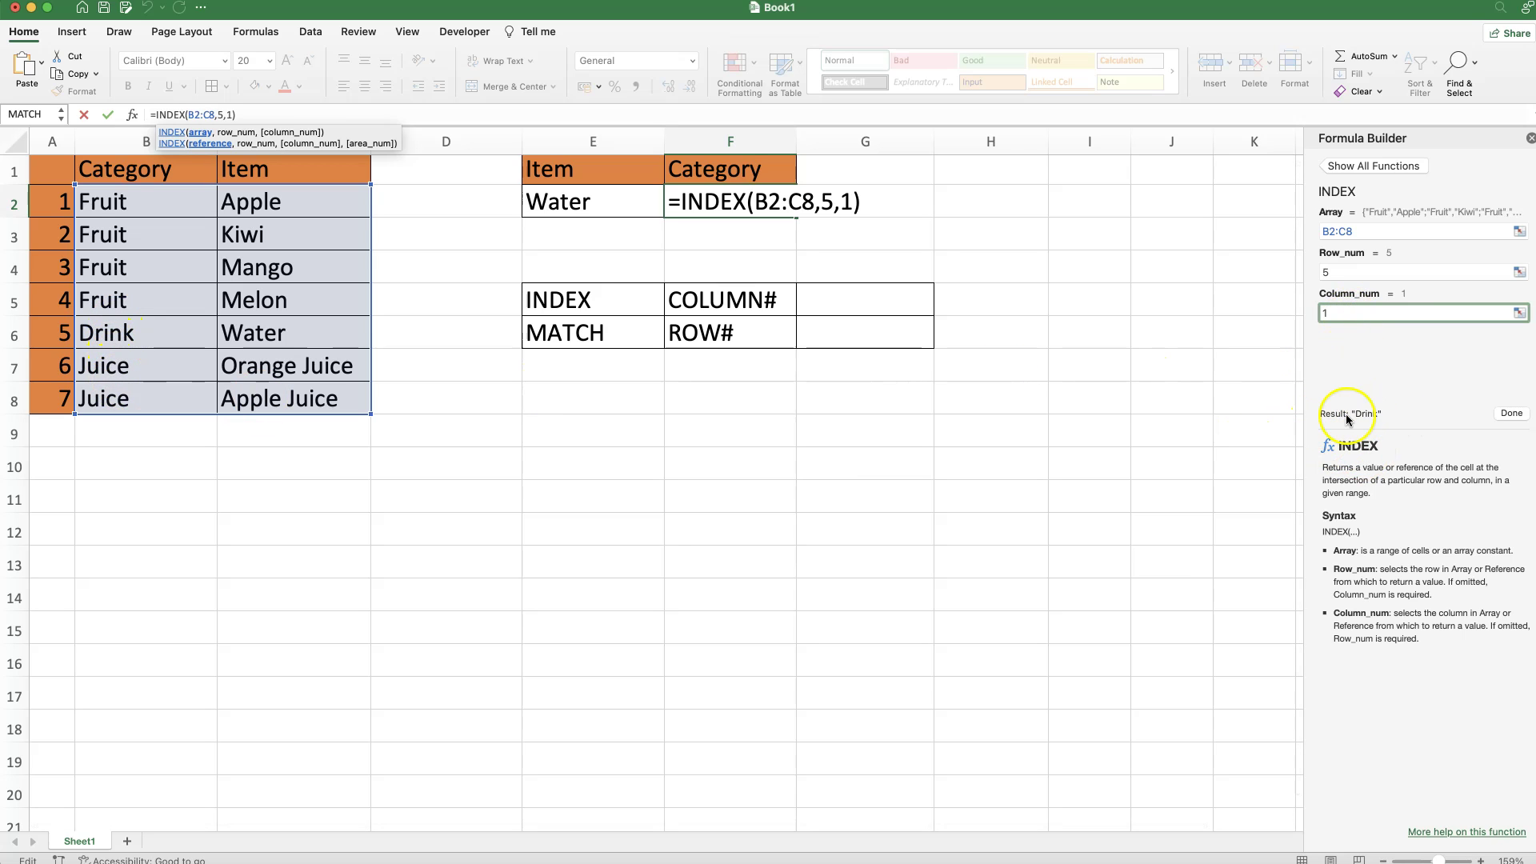
pyautogui.click(1520, 415)
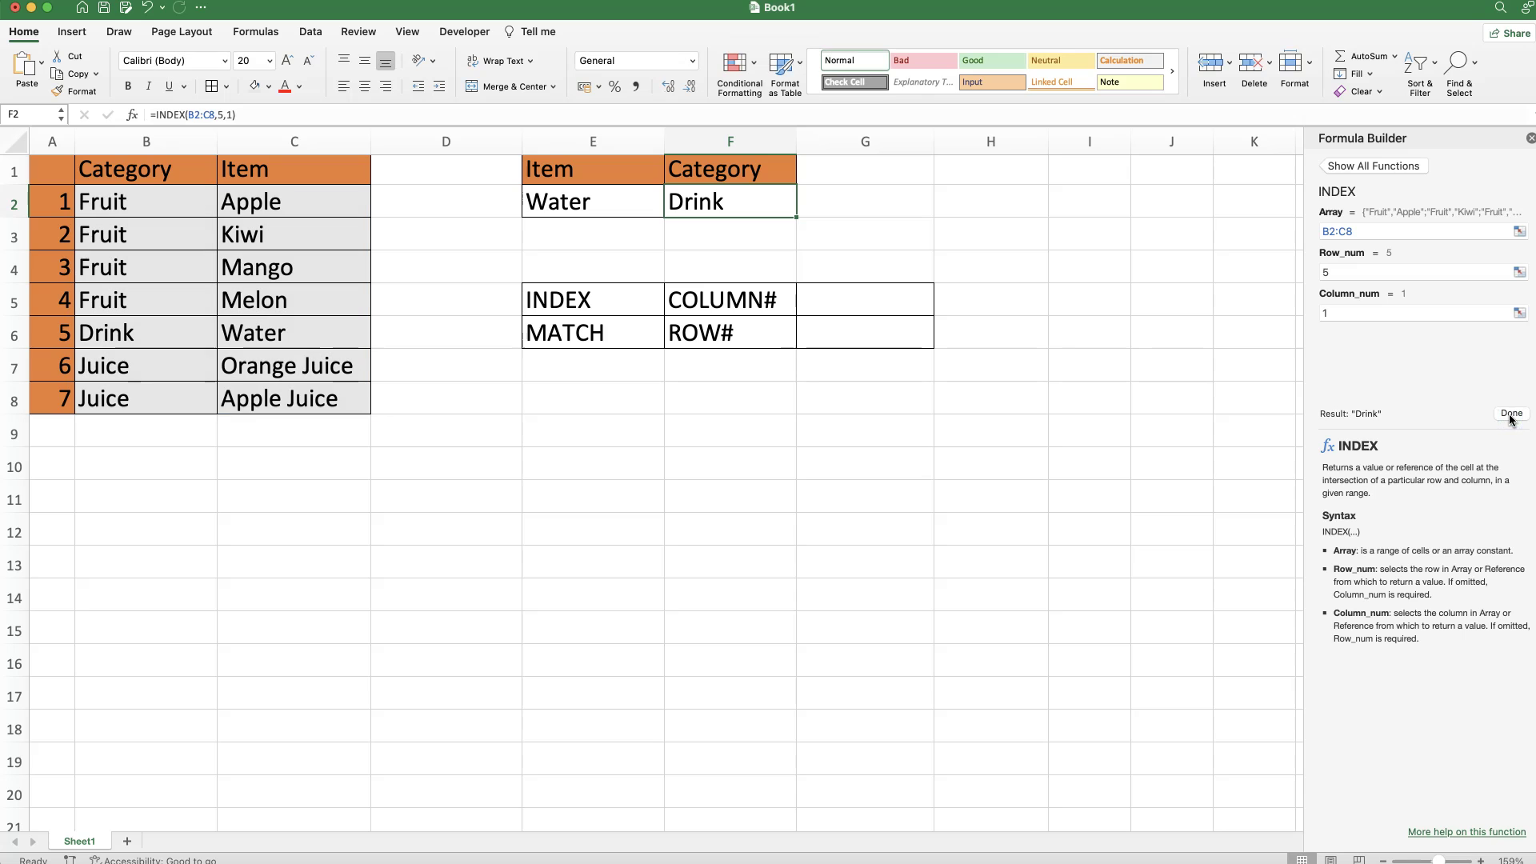
# Close the Formula Builder and enter Kiwi as the lookup item in E2
pyautogui.click(1504, 252)
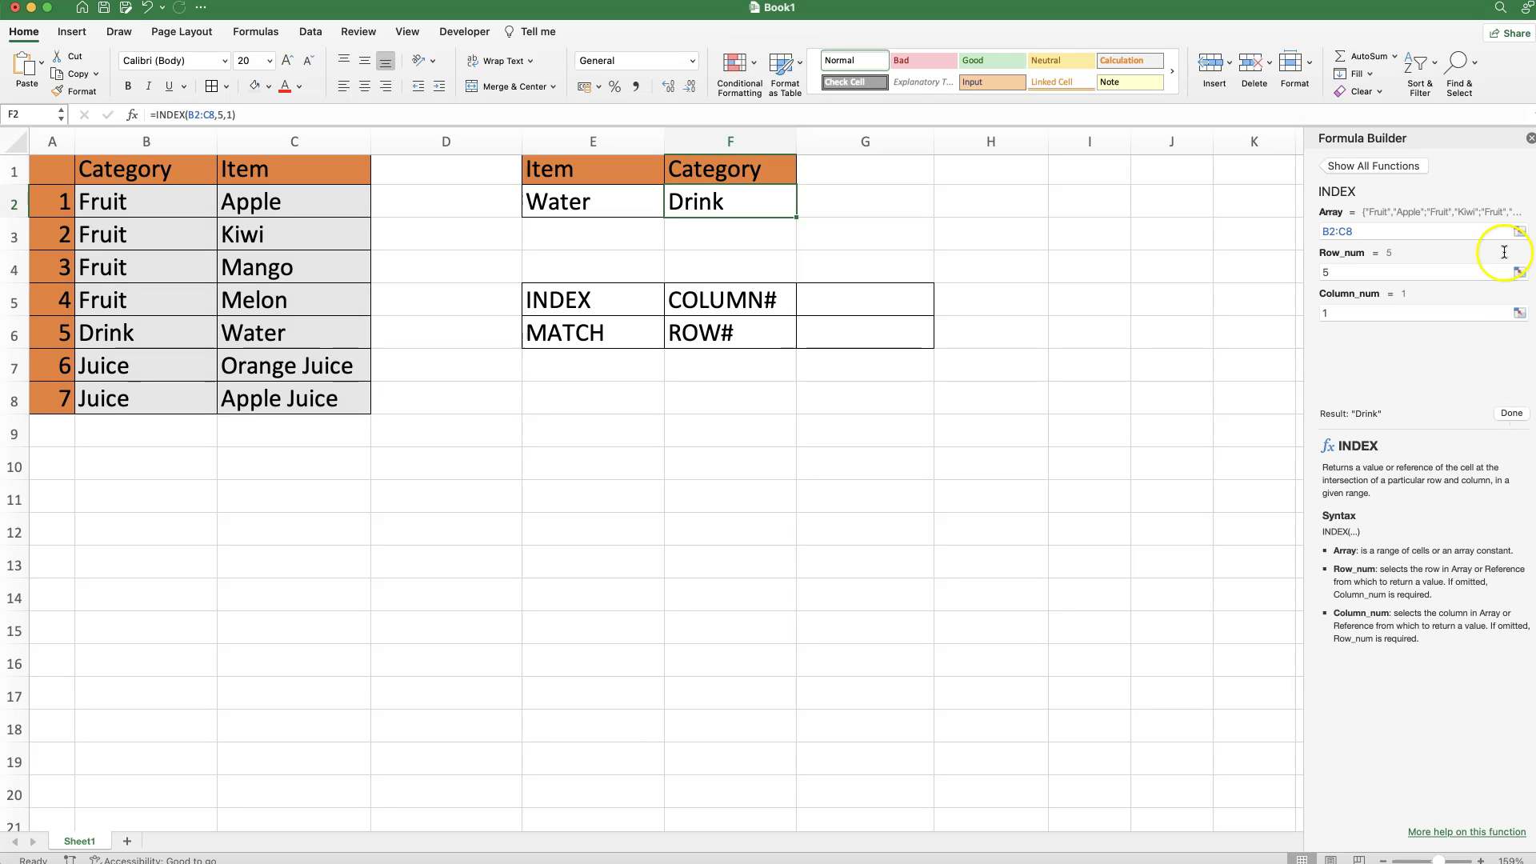
pyautogui.click(1529, 140)
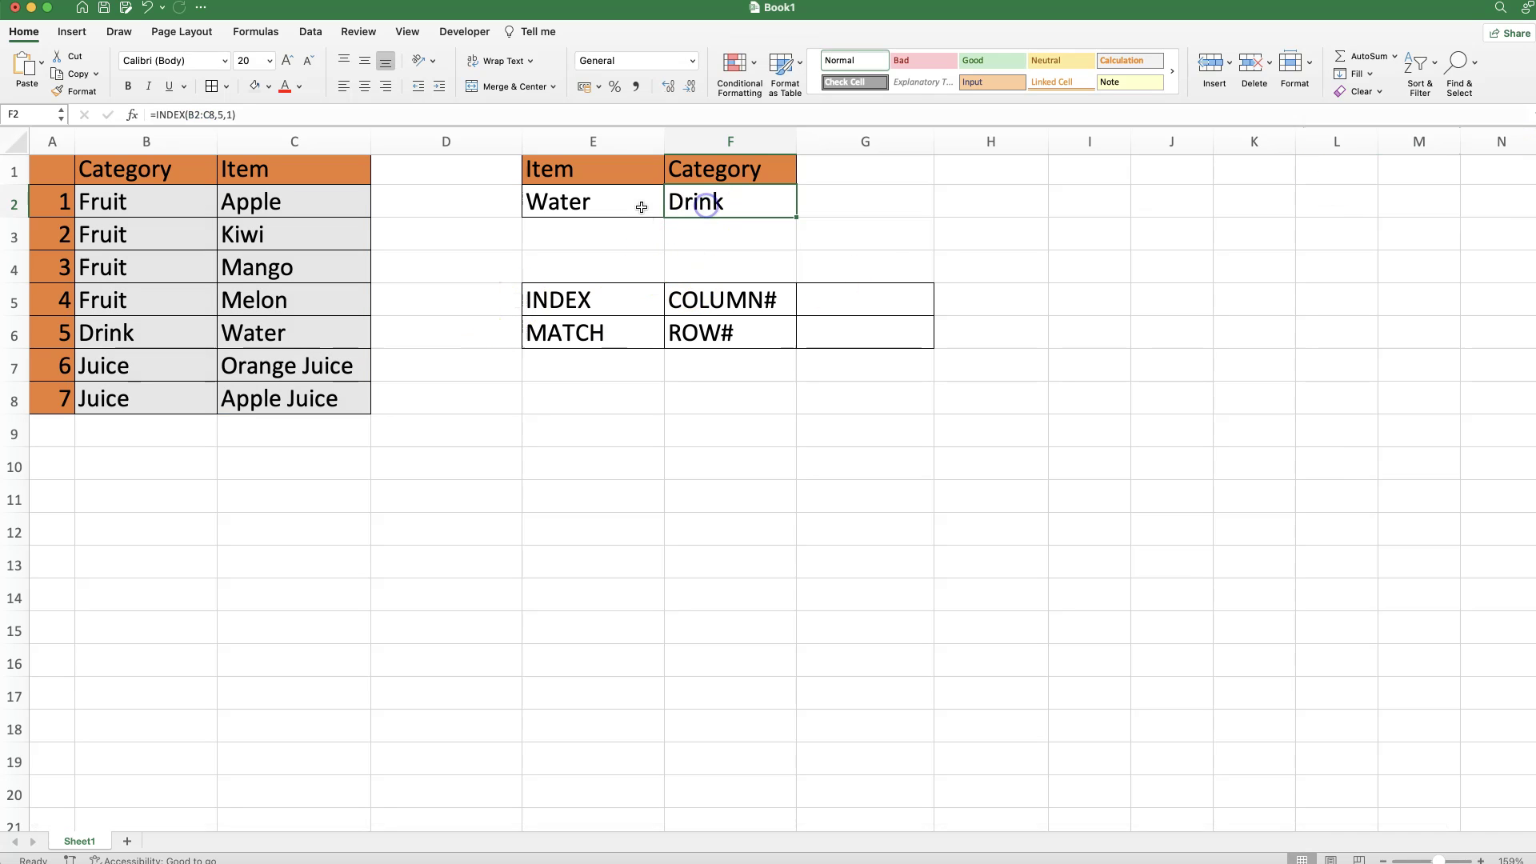
pyautogui.click(604, 205)
pyautogui.write('Kiwi')
pyautogui.press('Return')
# Change the INDEX row_num in F2 to 2 so it returns Fruit
pyautogui.click(711, 211)
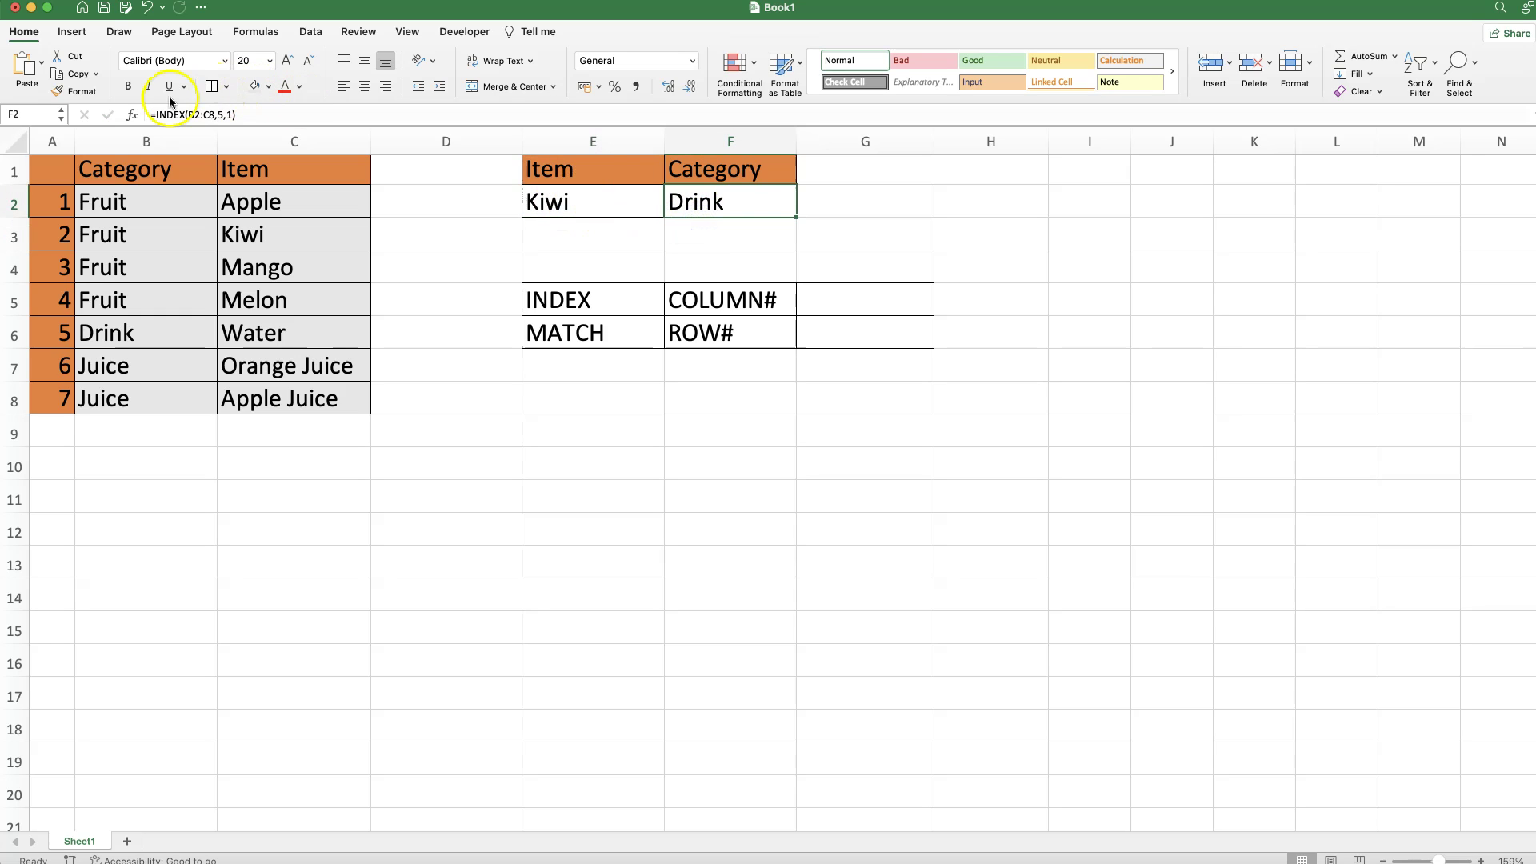
pyautogui.click(131, 115)
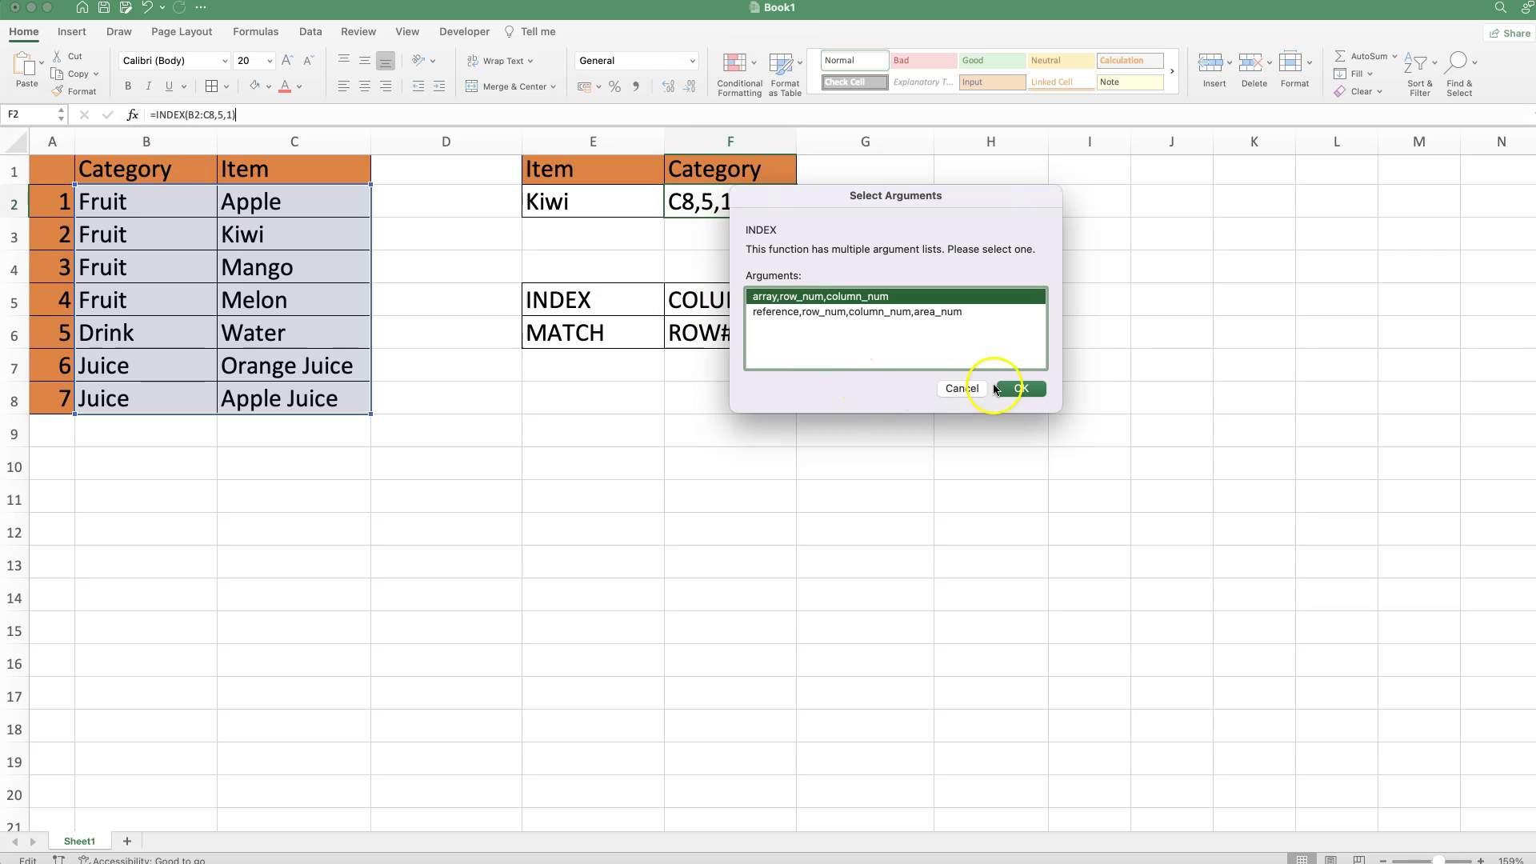
pyautogui.click(1018, 388)
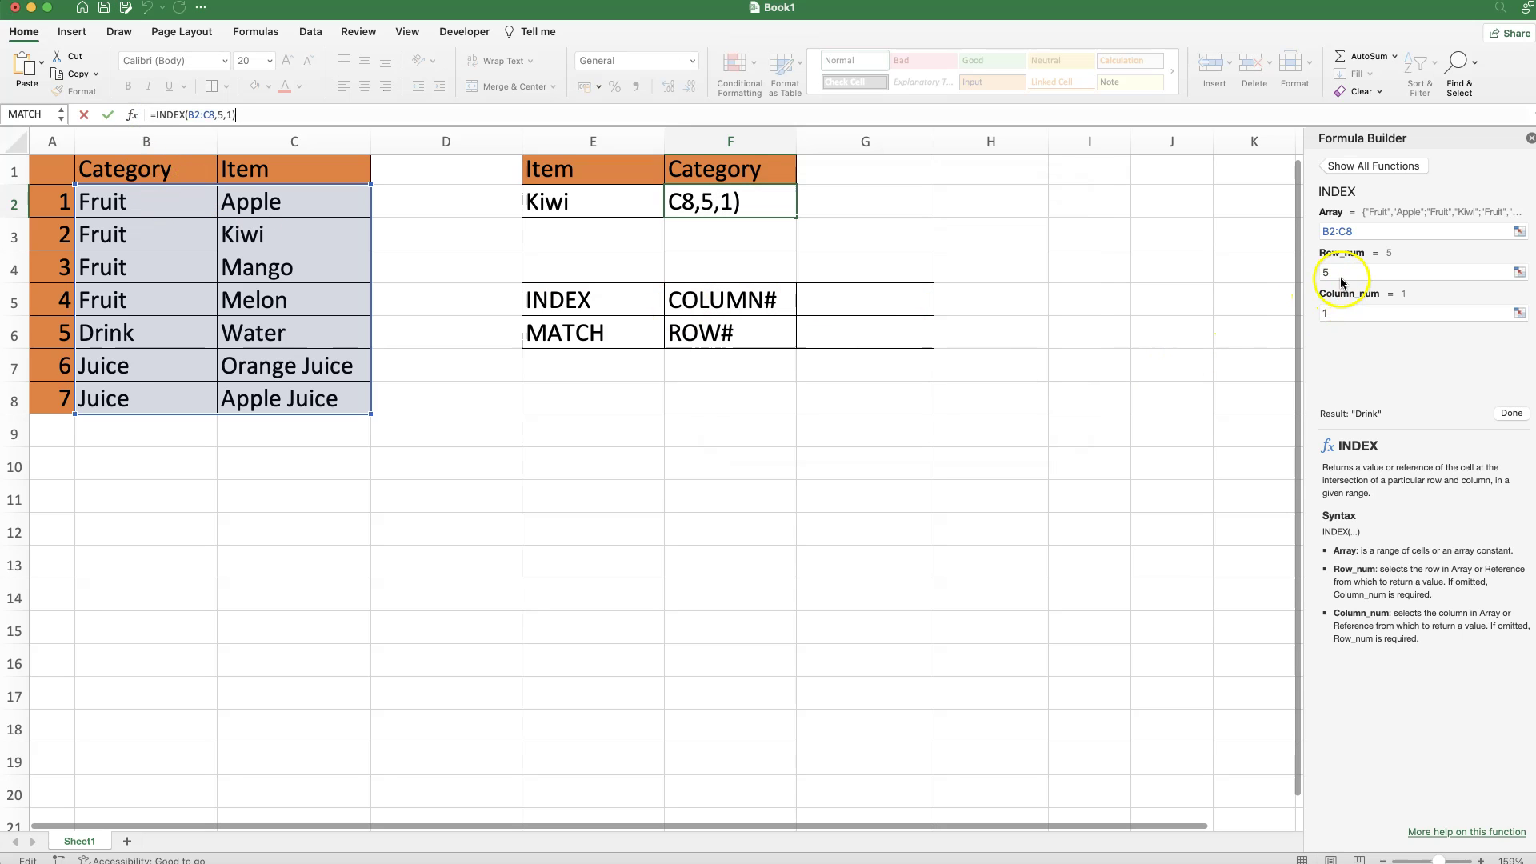
pyautogui.moveTo(1340, 267); pyautogui.dragTo(1311, 269)
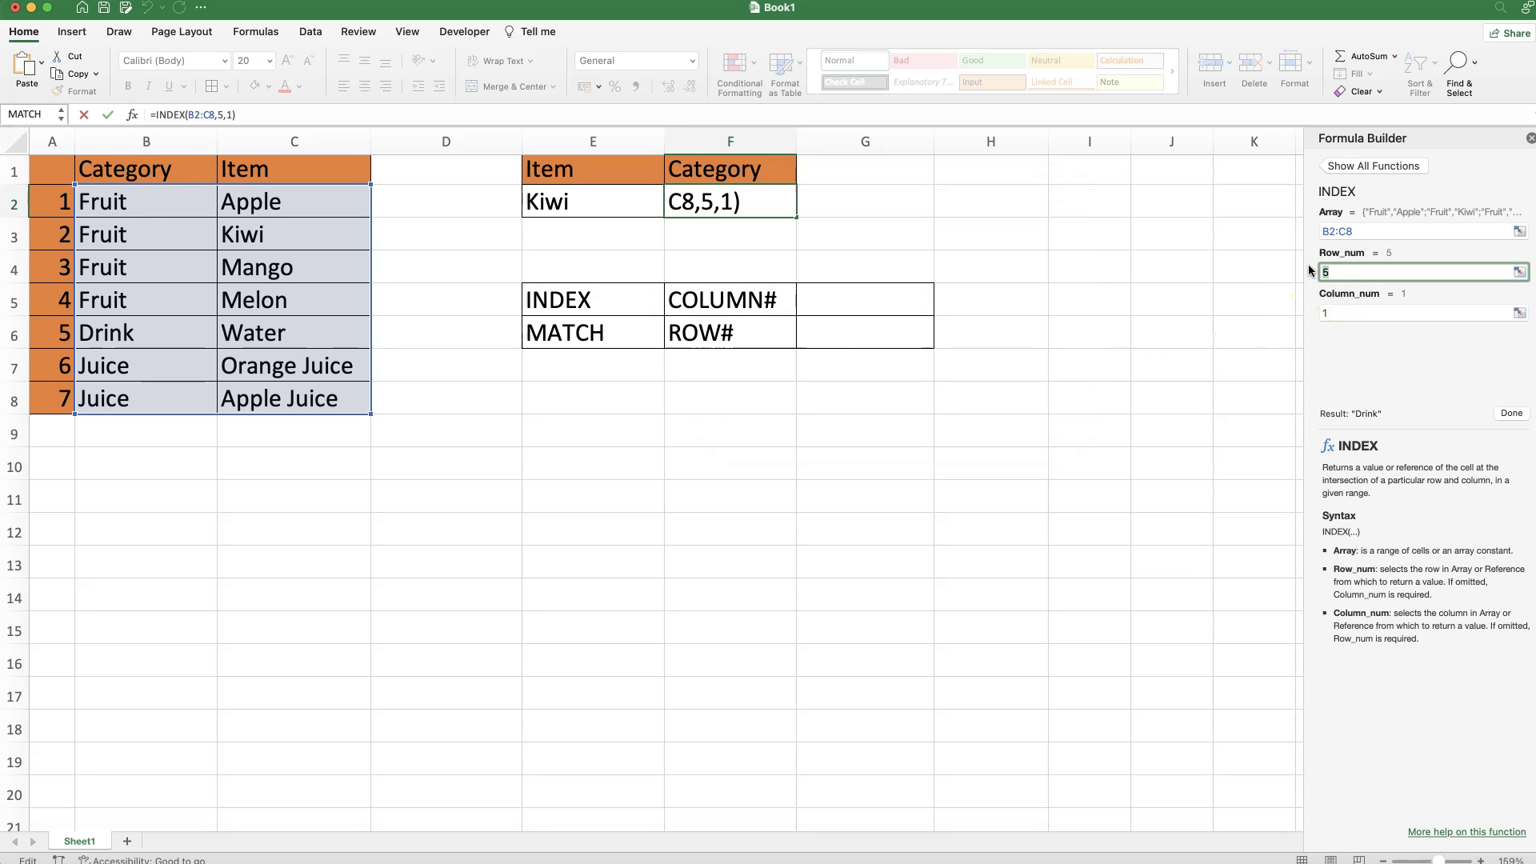
pyautogui.write('2')
pyautogui.click(1509, 413)
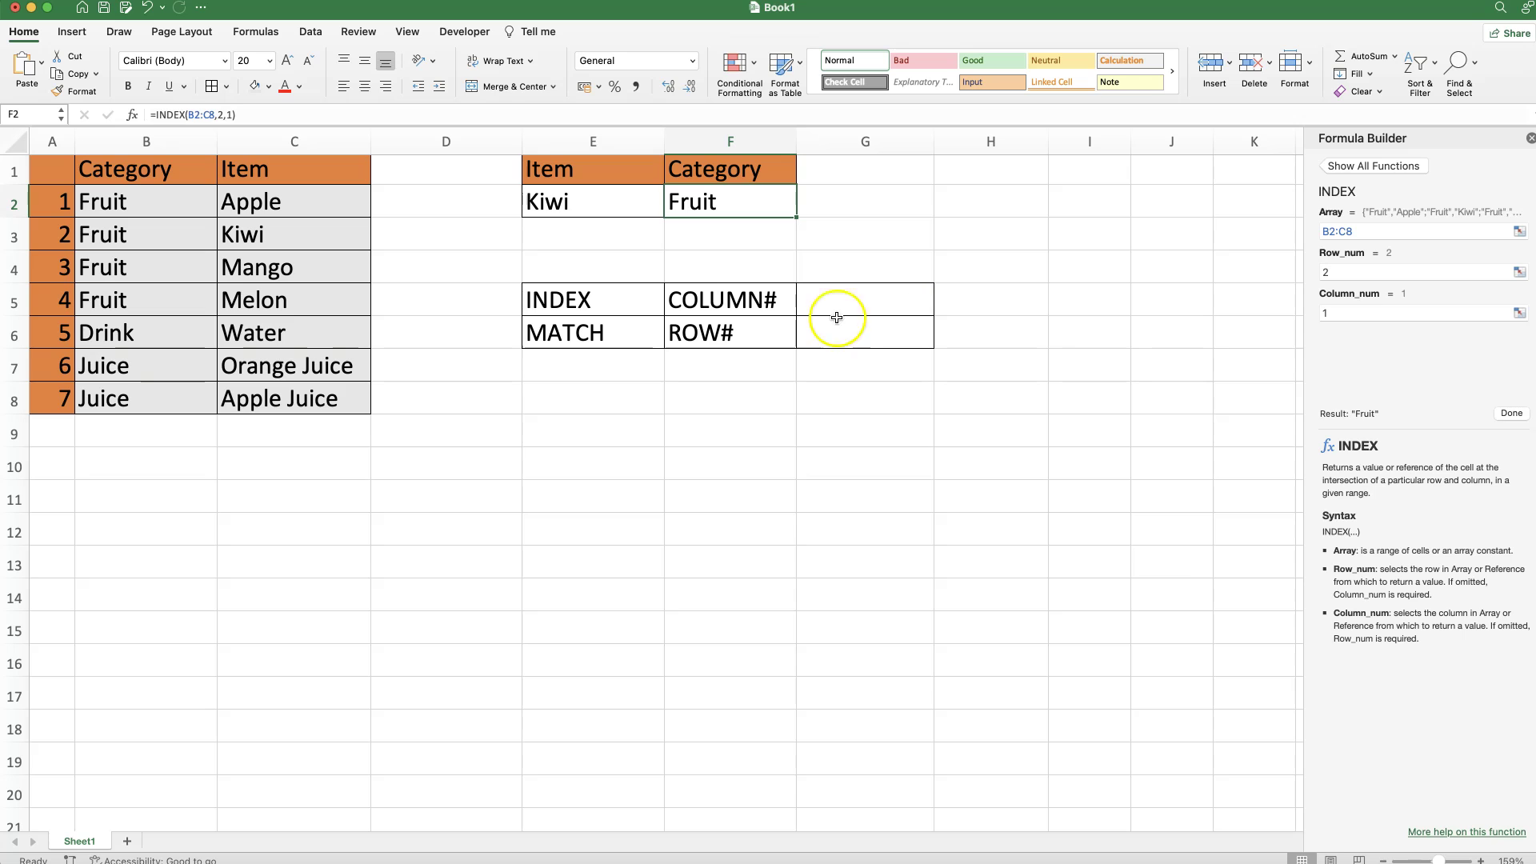
# Start a =MATCH( formula in G6 and bring up its argument fields
pyautogui.click(592, 333)
pyautogui.click(880, 334)
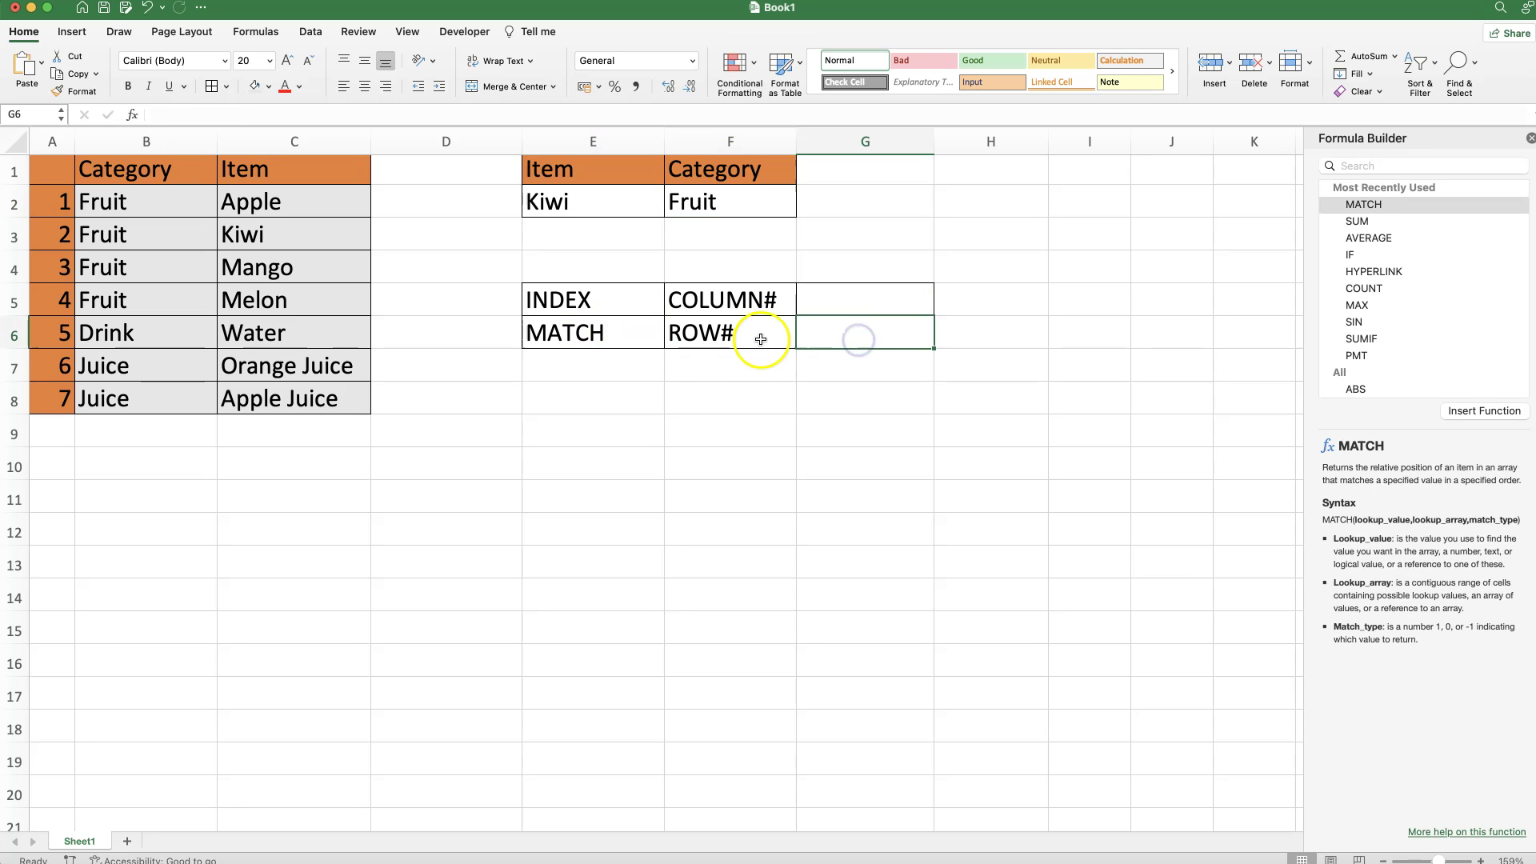
pyautogui.write('=MAT')
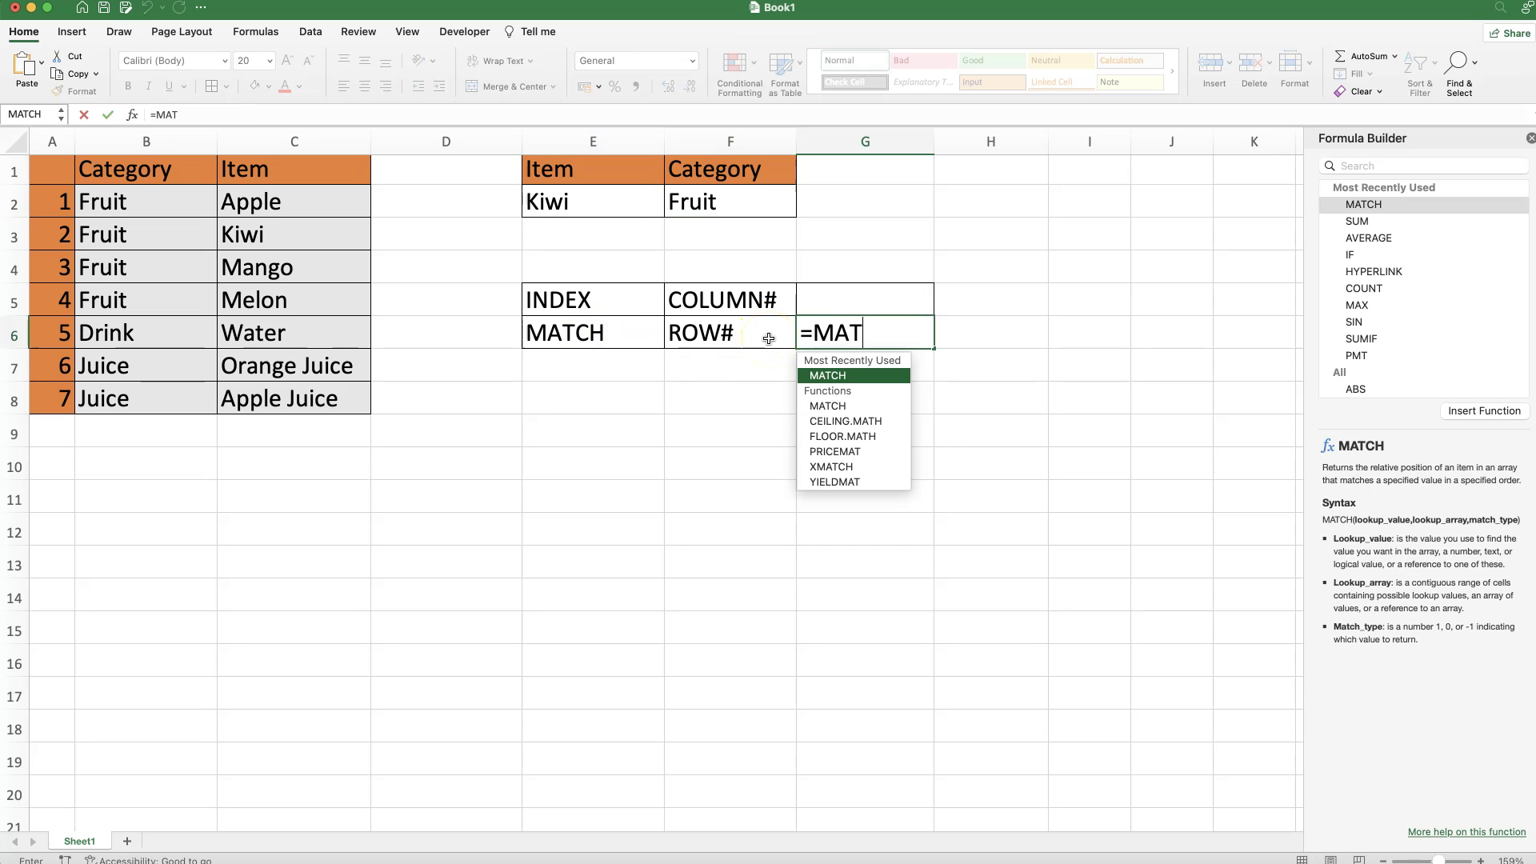
pyautogui.write('CH(')
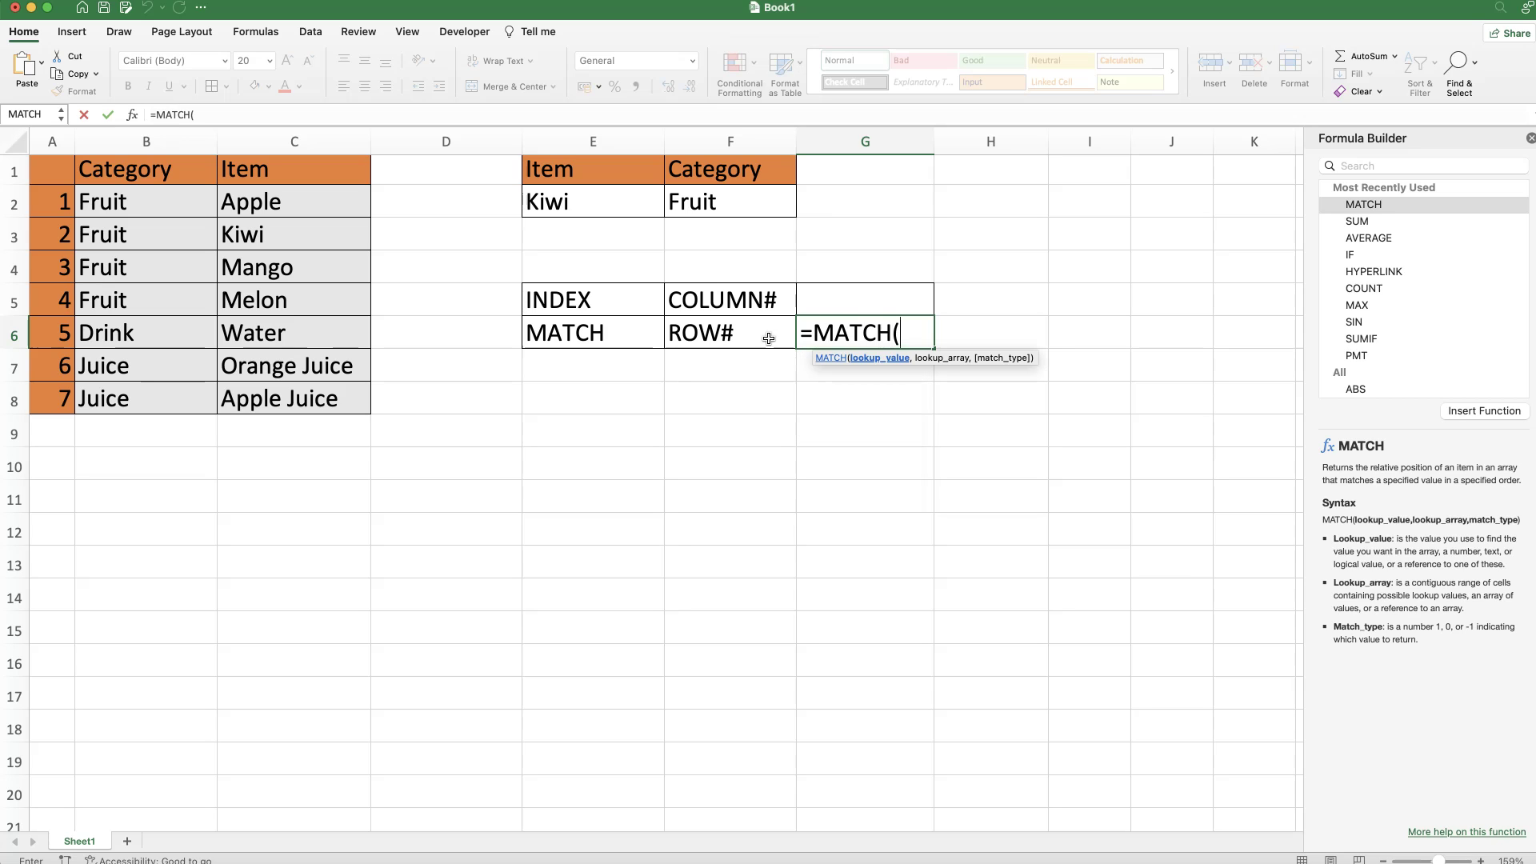
pyautogui.click(132, 118)
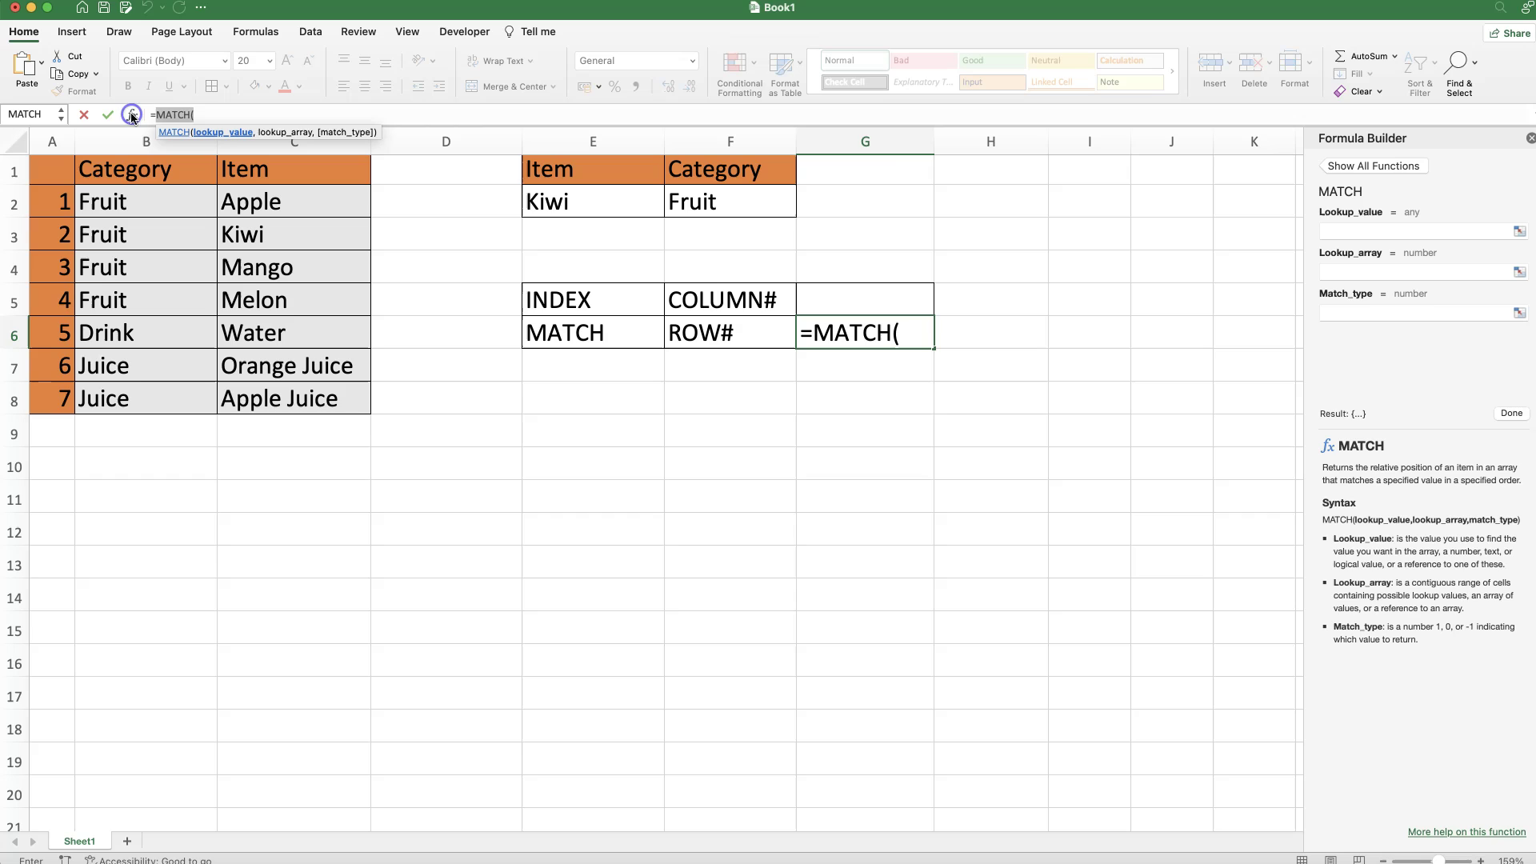
# Set MATCH's lookup value to E2, lookup array to C2:C8 and match type to 0
pyautogui.click(1394, 229)
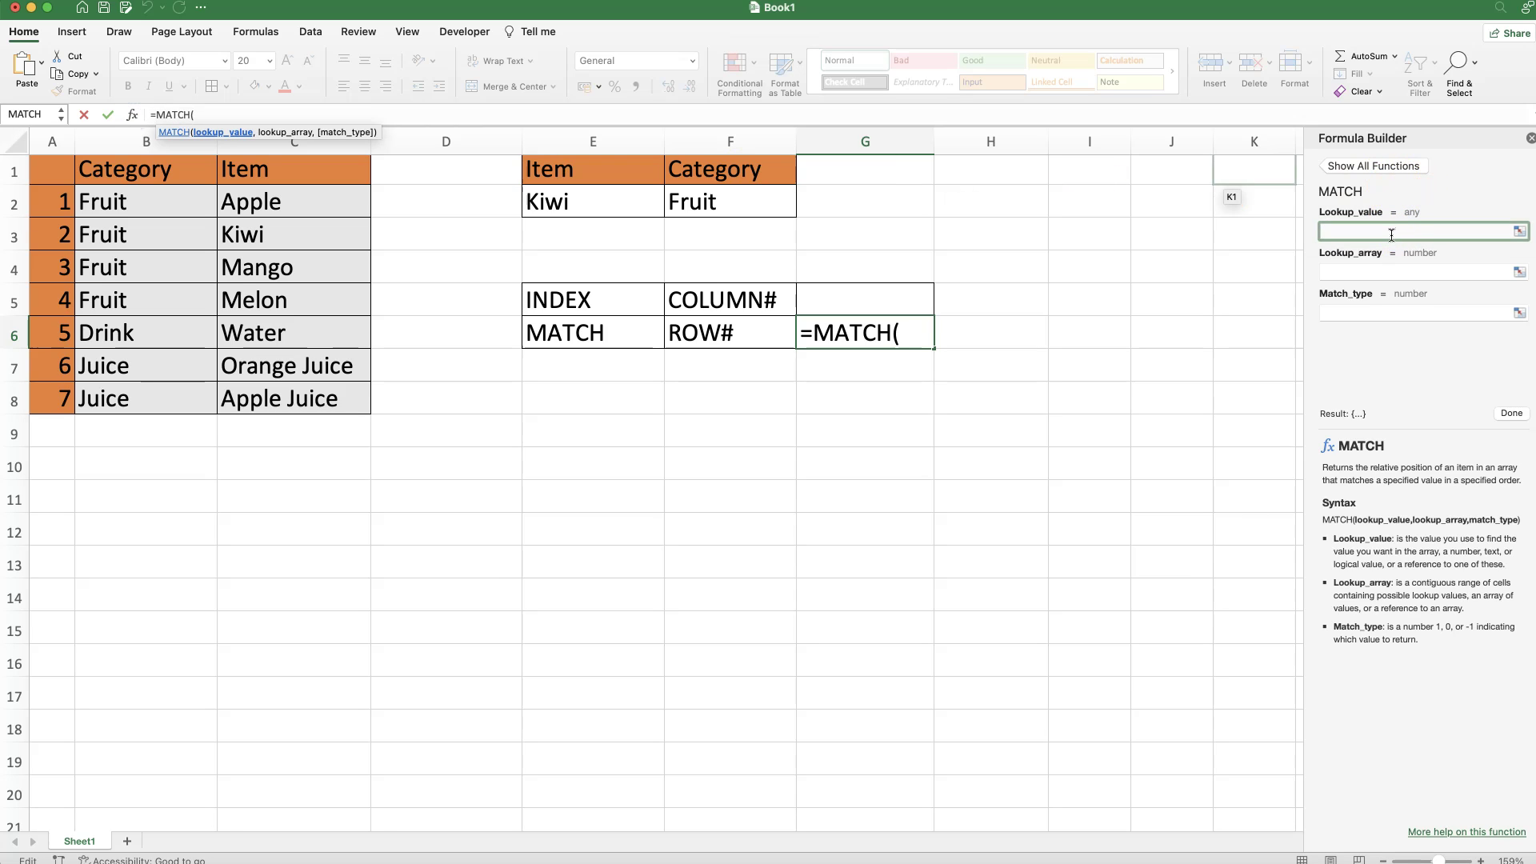
pyautogui.click(579, 210)
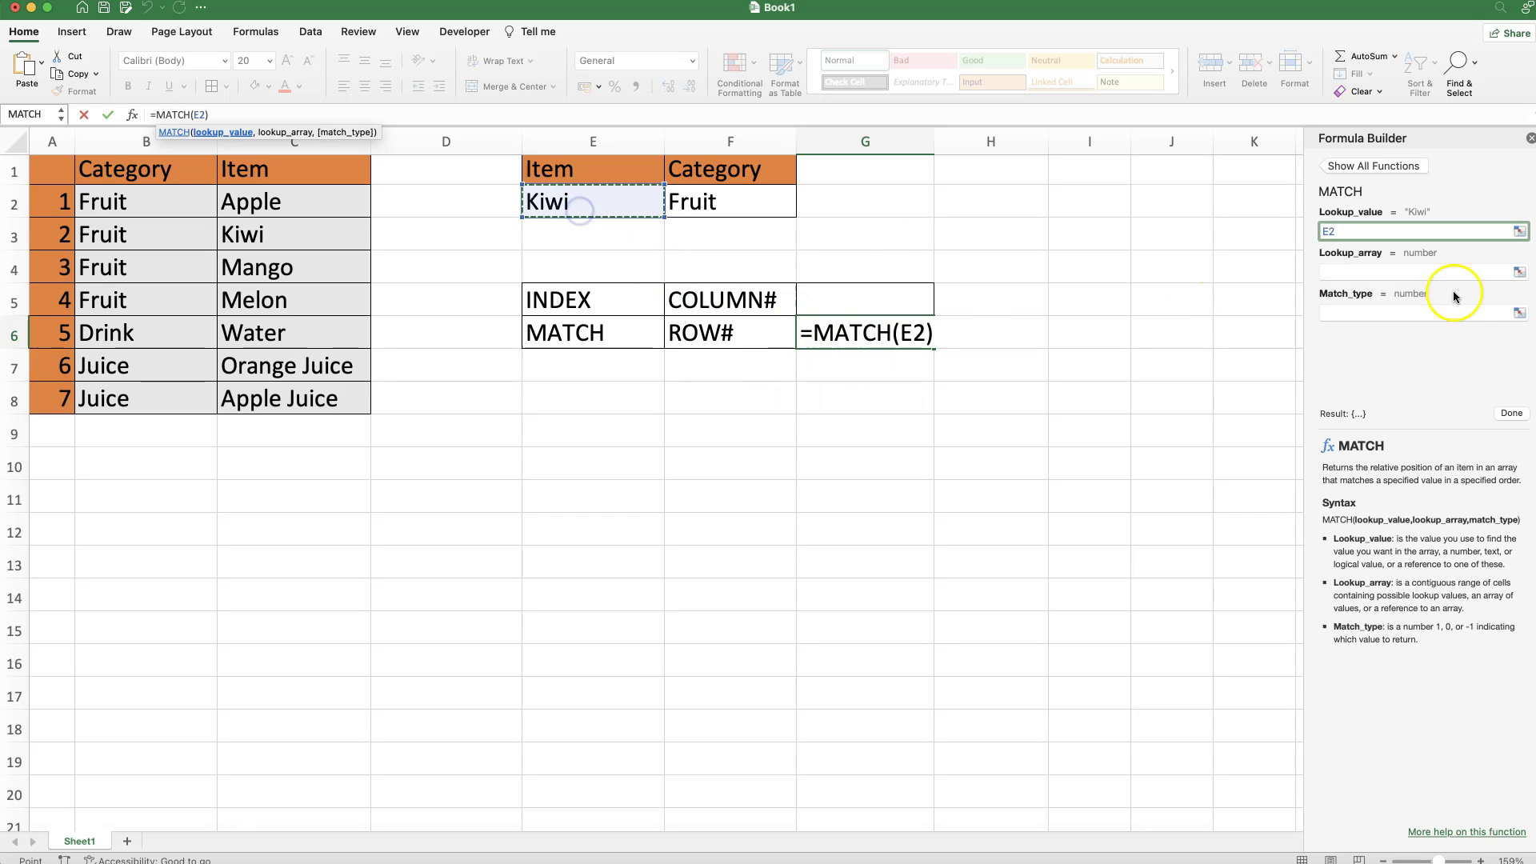
pyautogui.click(1428, 270)
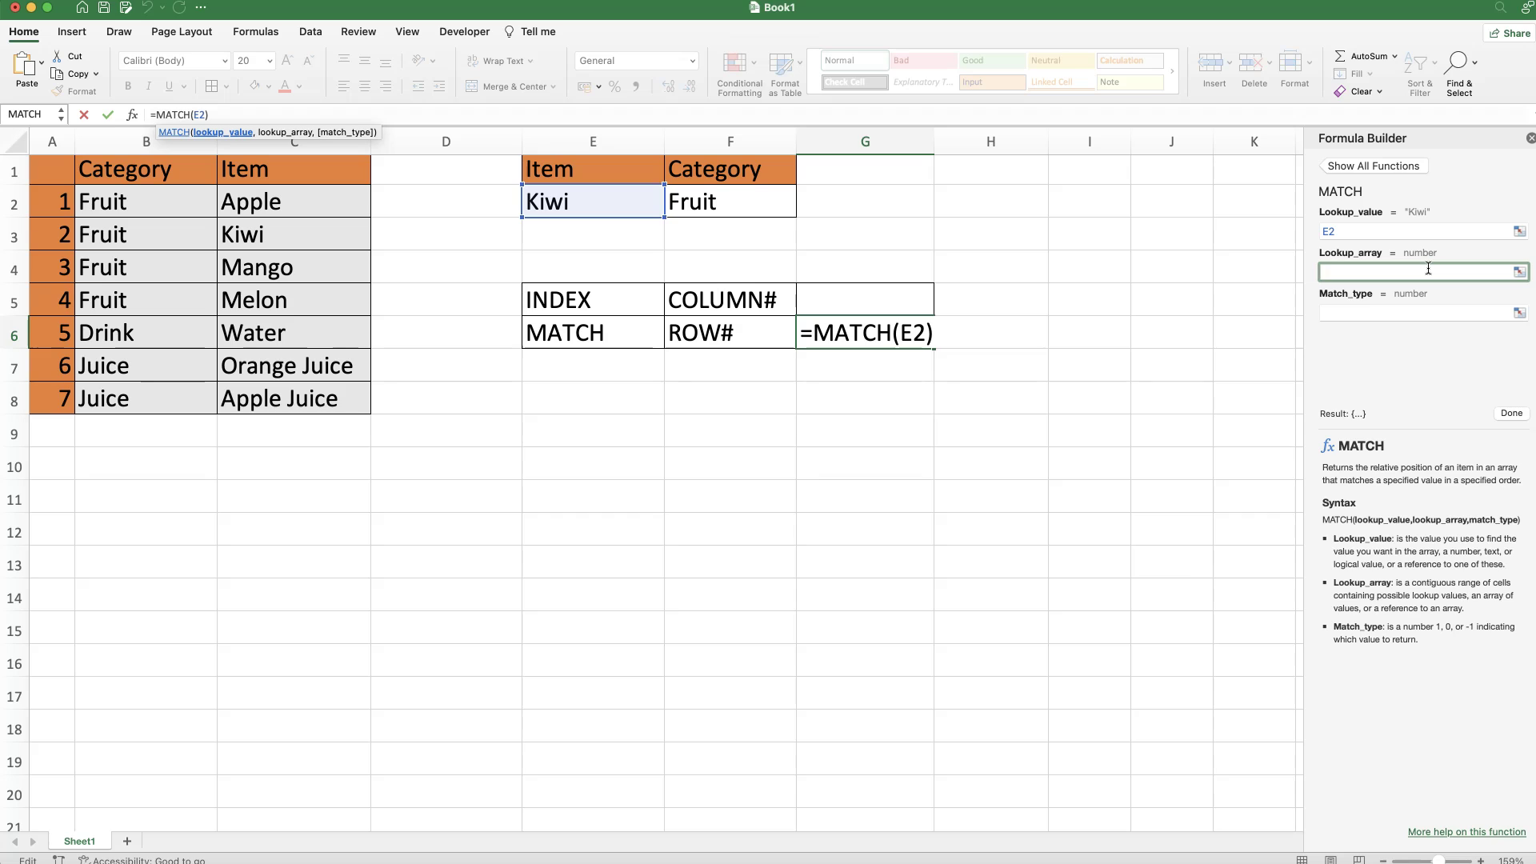
pyautogui.click(298, 213)
pyautogui.moveTo(293, 229); pyautogui.dragTo(289, 399)
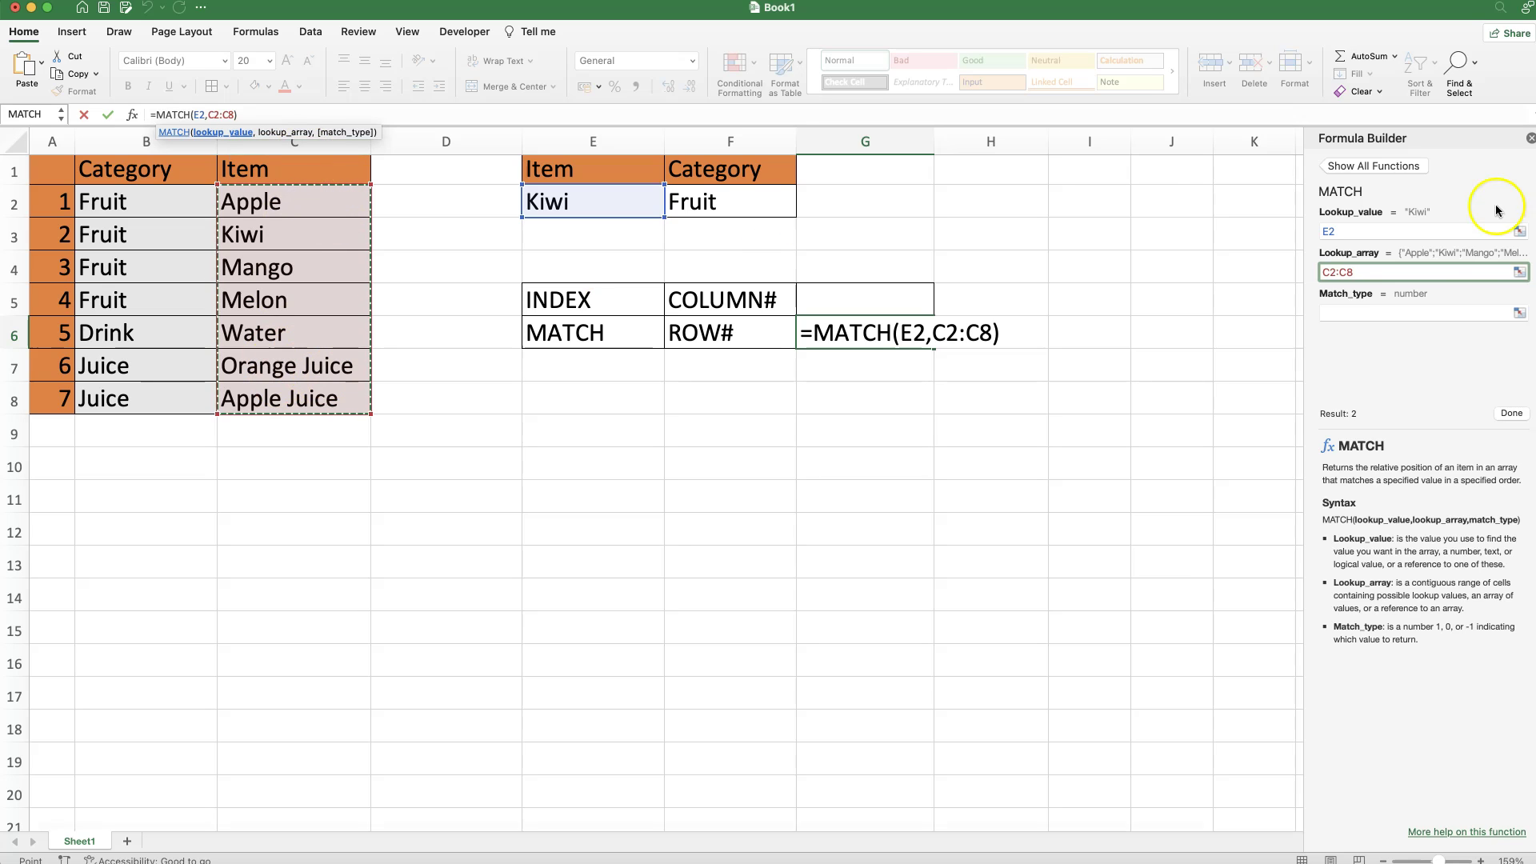
pyautogui.click(1356, 310)
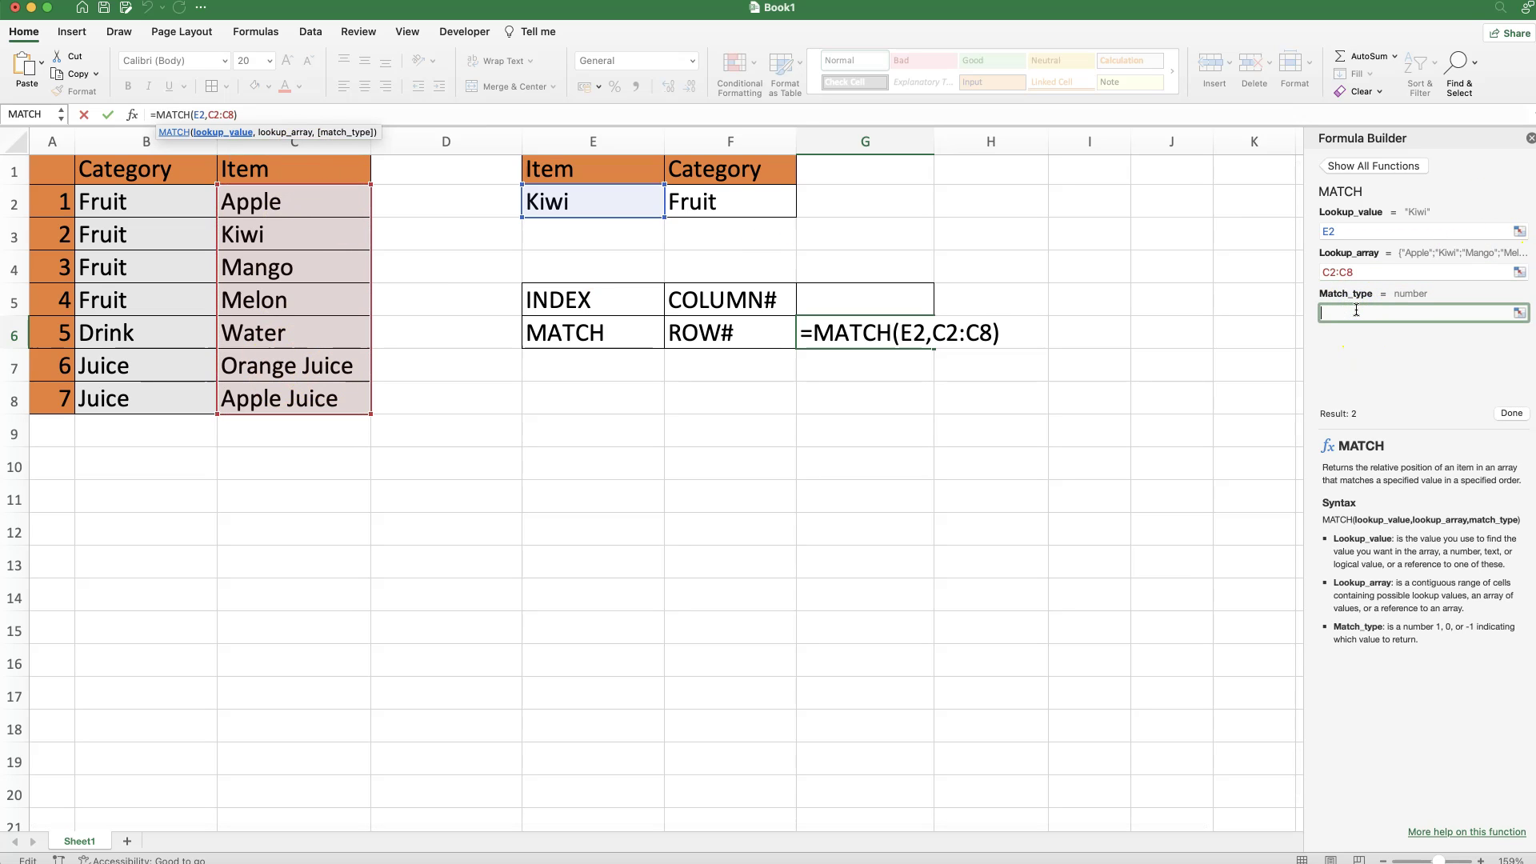
pyautogui.write('0')
pyautogui.click(1508, 412)
pyautogui.click(875, 340)
# Replace Kiwi with Water in E2 and select G6's MATCH formula text, now returning 5
pyautogui.click(244, 233)
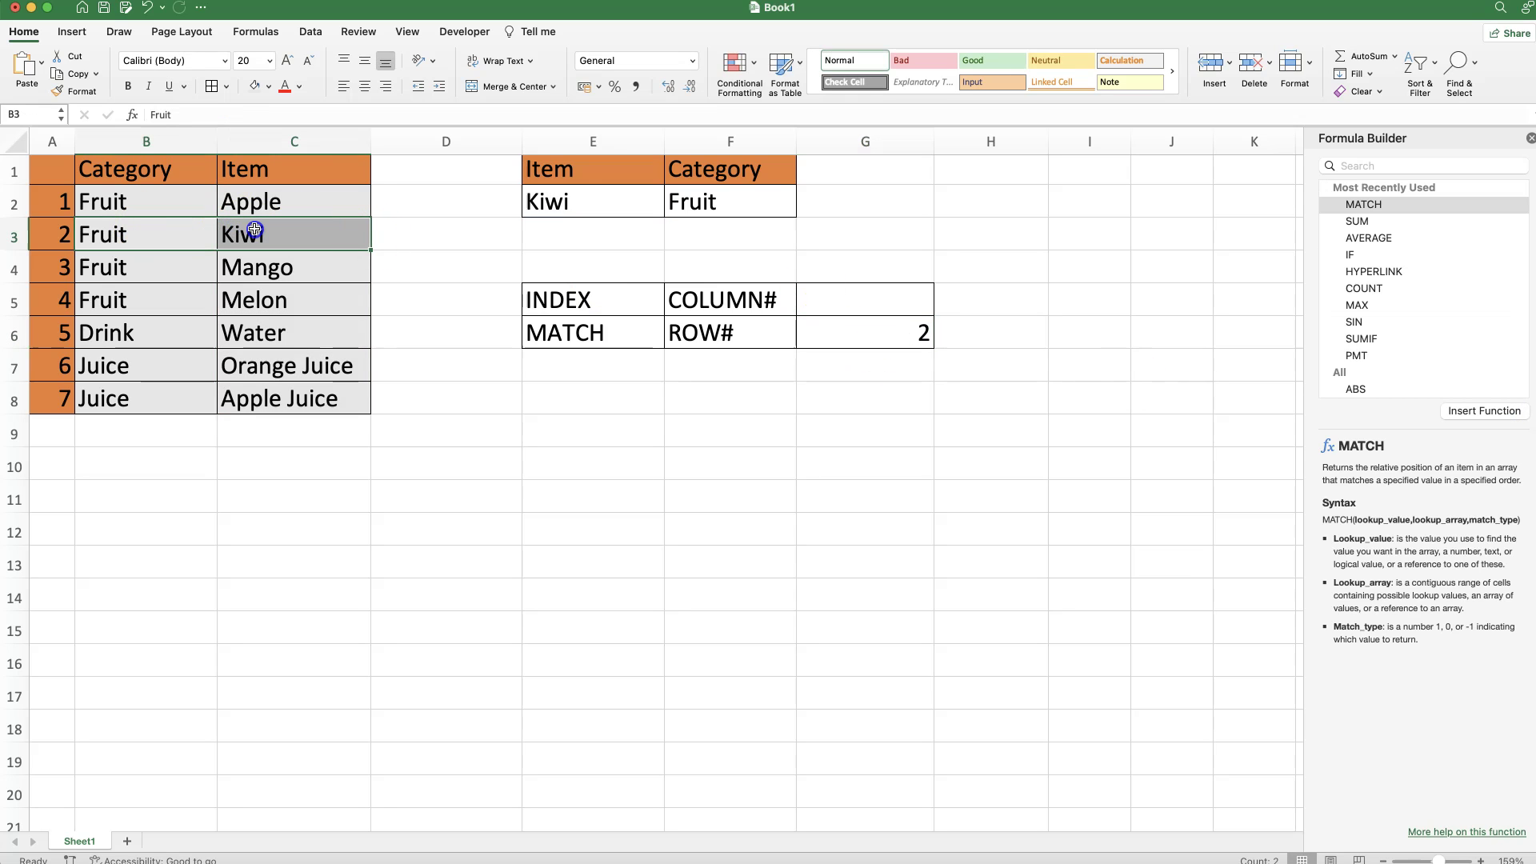
pyautogui.click(564, 201)
pyautogui.write('Water')
pyautogui.press('Return')
pyautogui.click(907, 341)
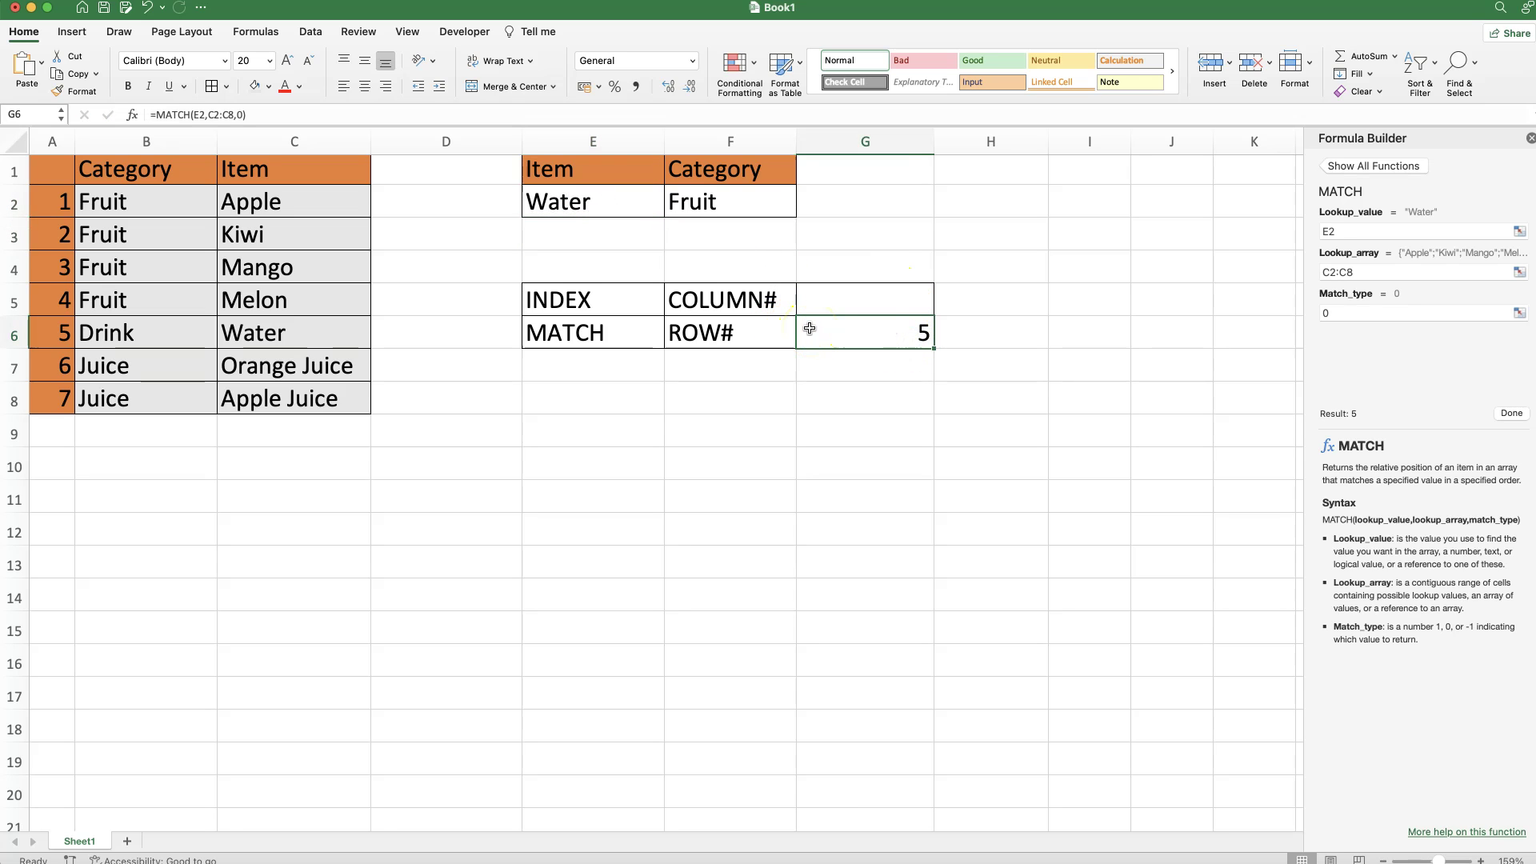
pyautogui.moveTo(261, 114); pyautogui.dragTo(152, 113)
pyautogui.press('super+c')
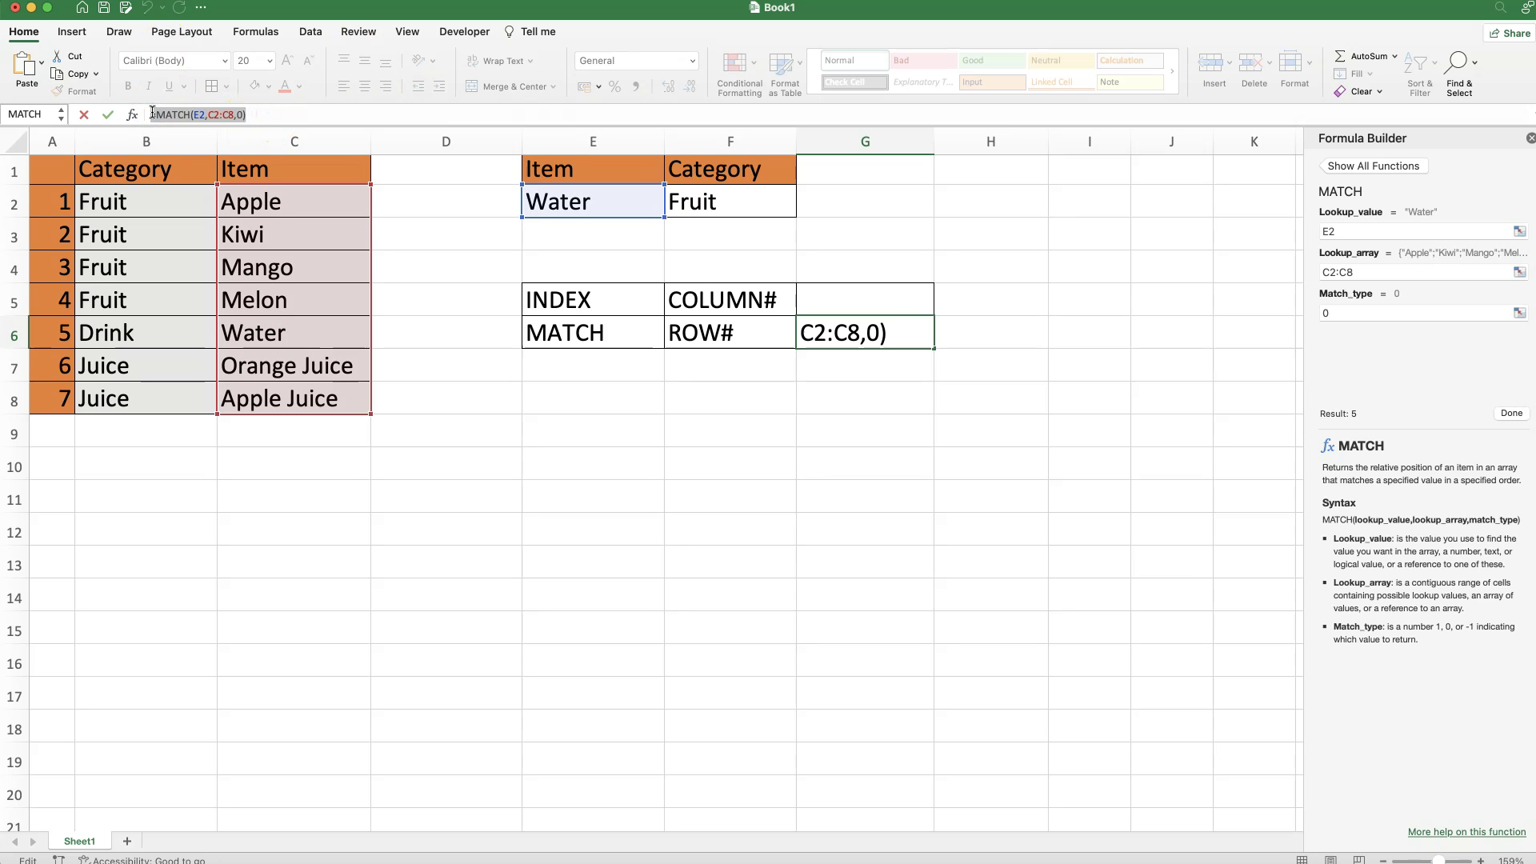
# Paste MATCH(E2,C2:C8,0) into F2's INDEX row_num, removing the extra =, to get Drink
pyautogui.press('Escape')
pyautogui.click(704, 200)
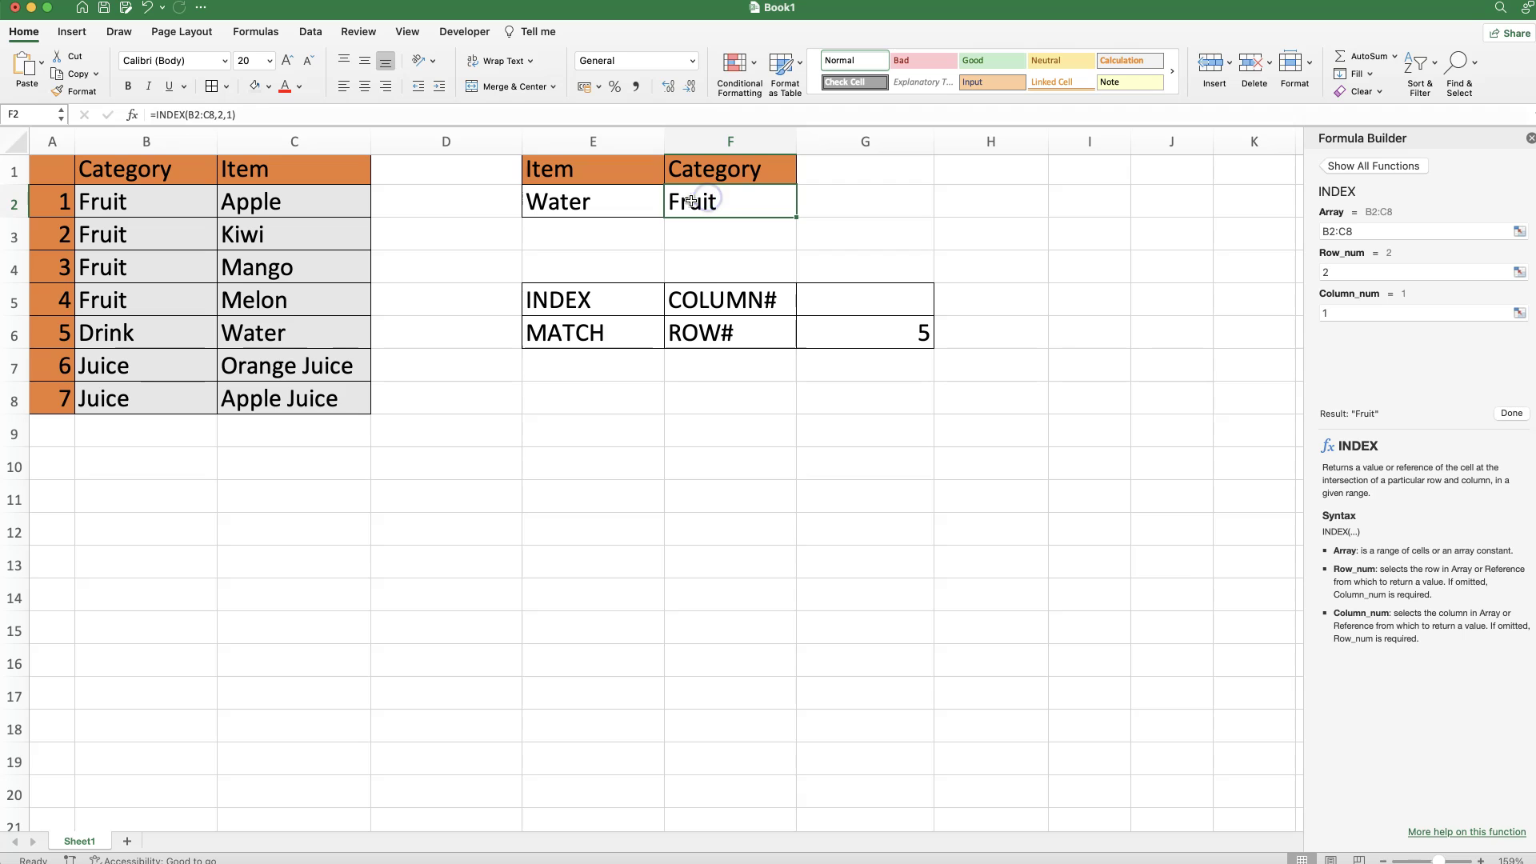
pyautogui.click(133, 116)
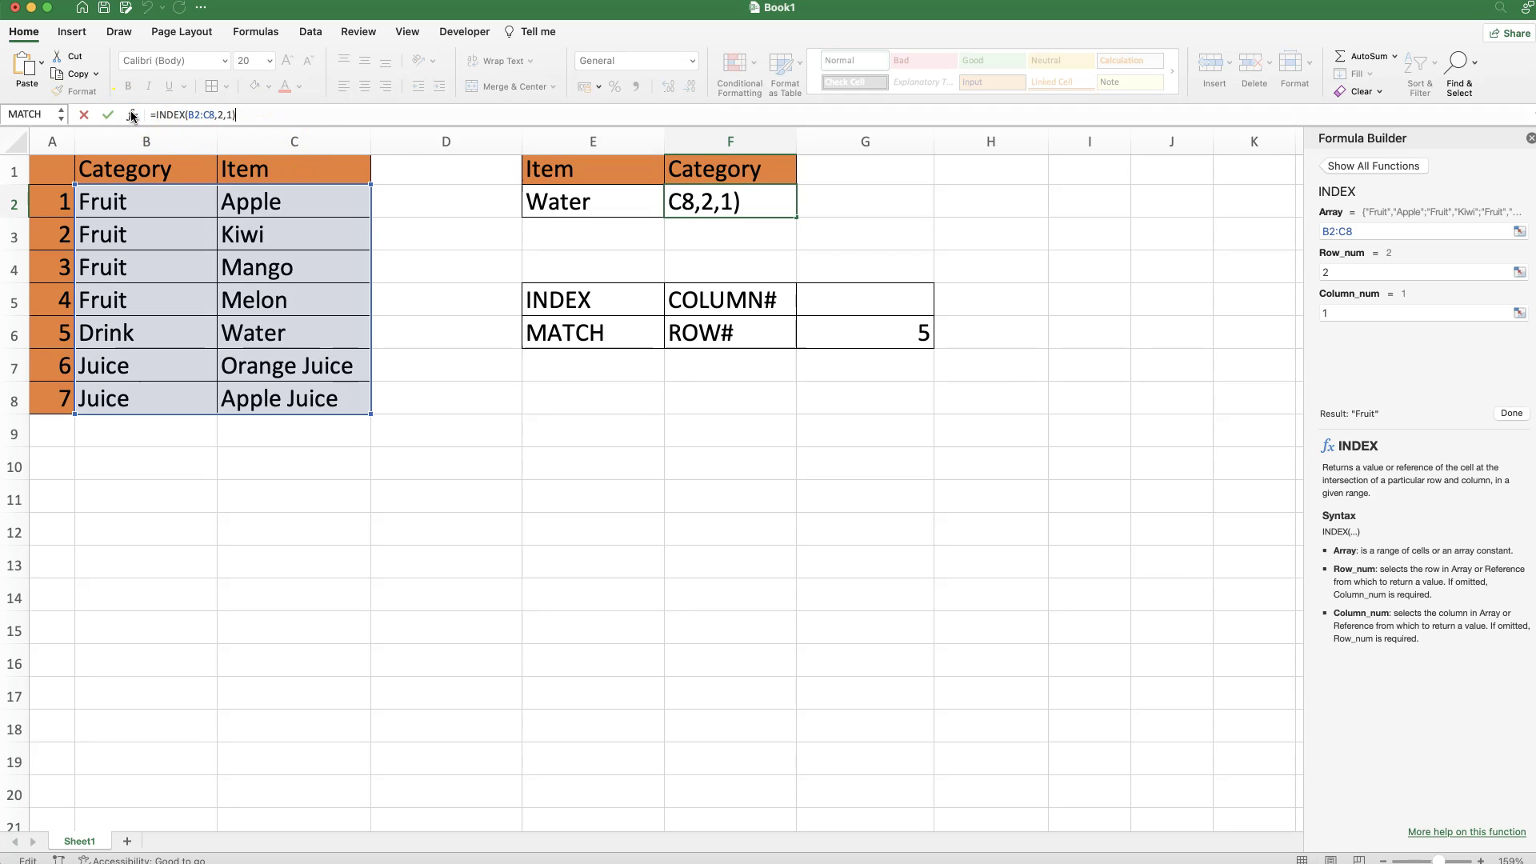
pyautogui.click(1440, 273)
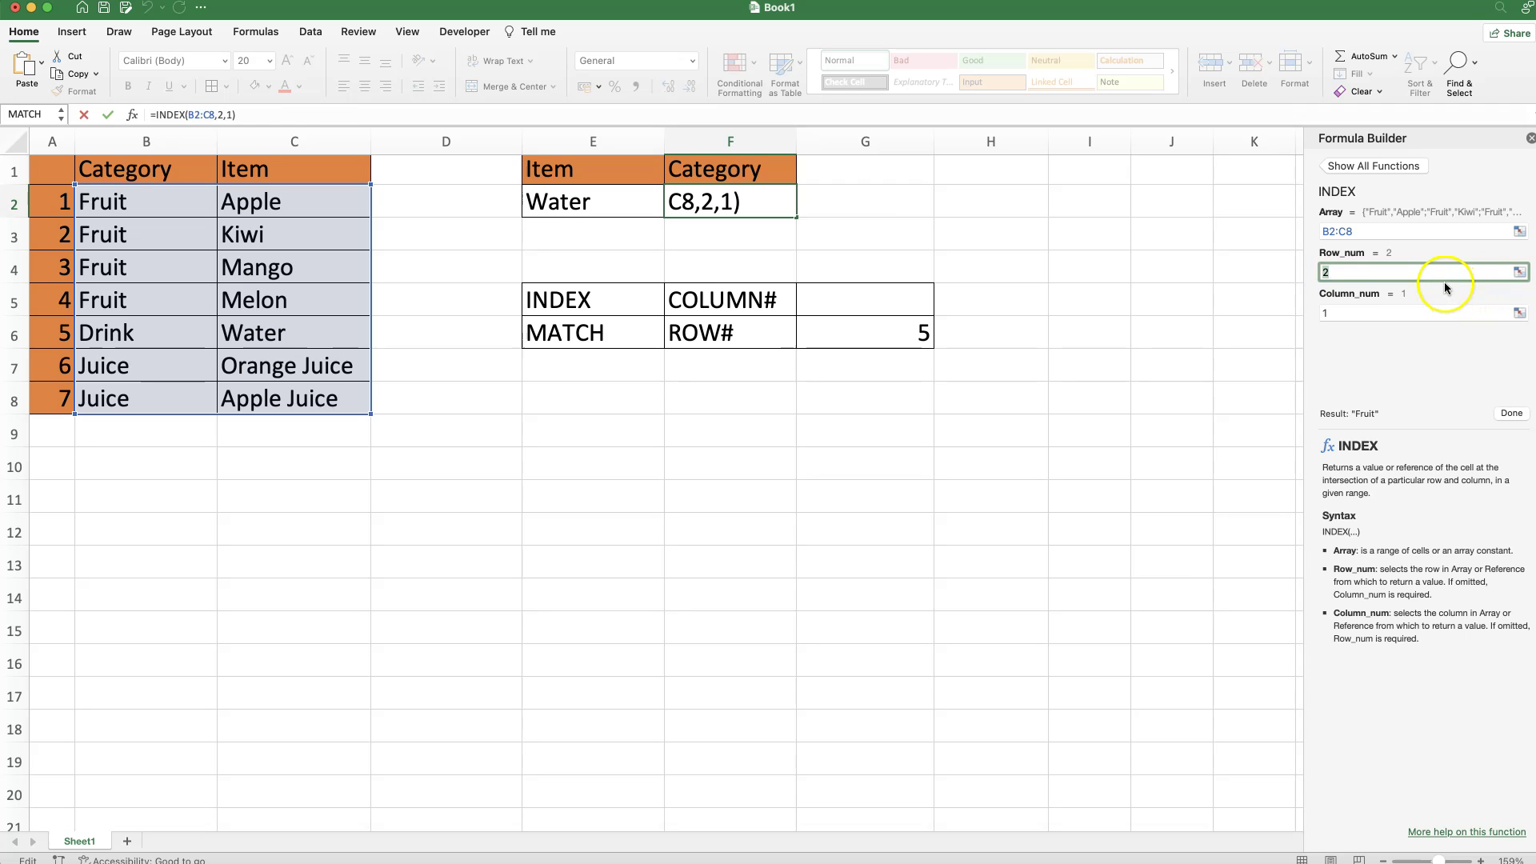
pyautogui.press('super+v')
pyautogui.click(1307, 273)
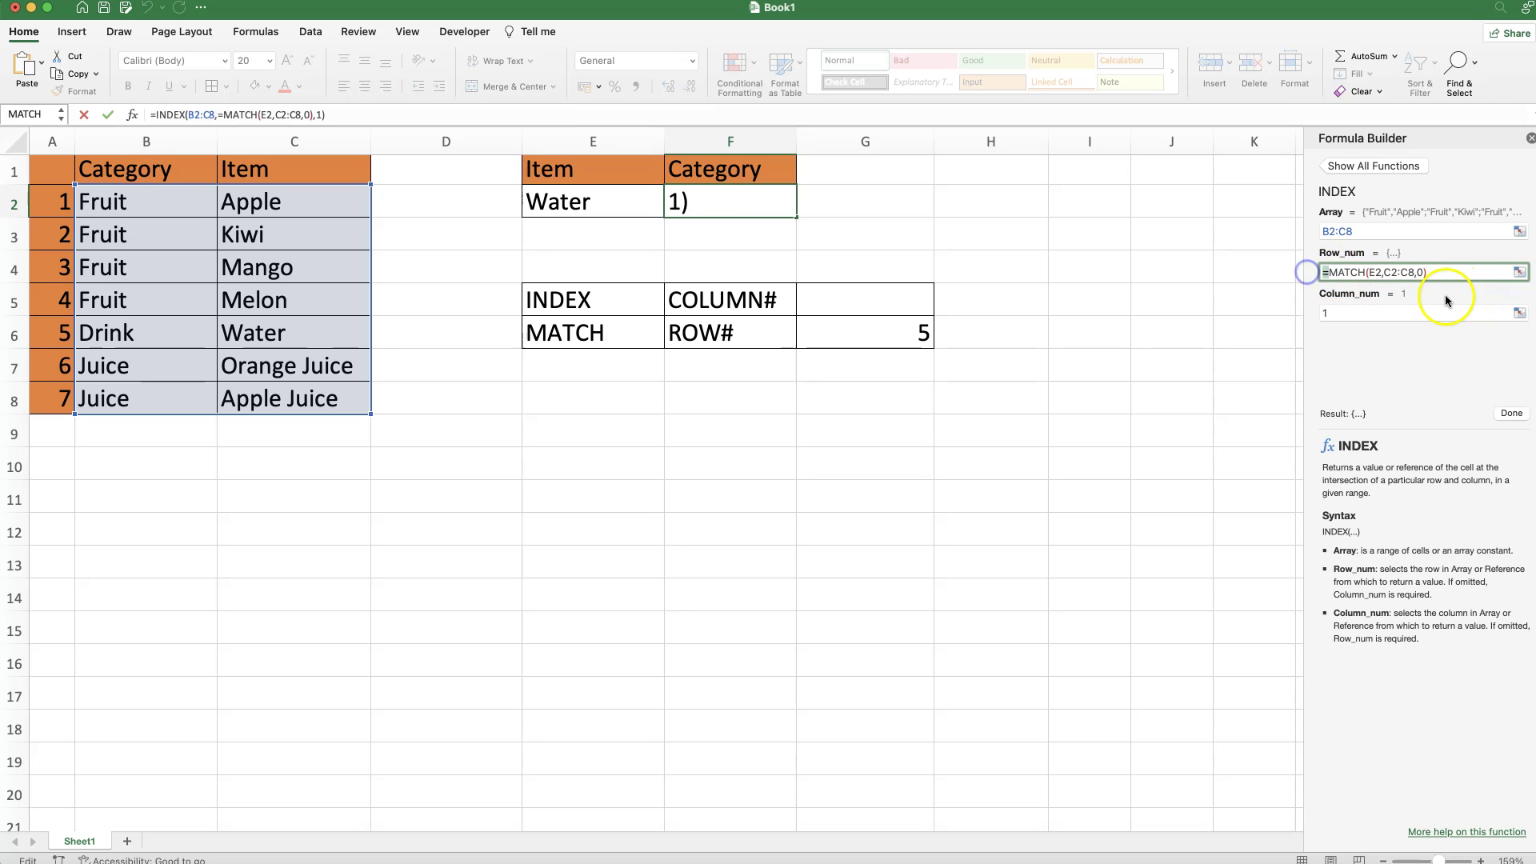
pyautogui.press('BackSpace')
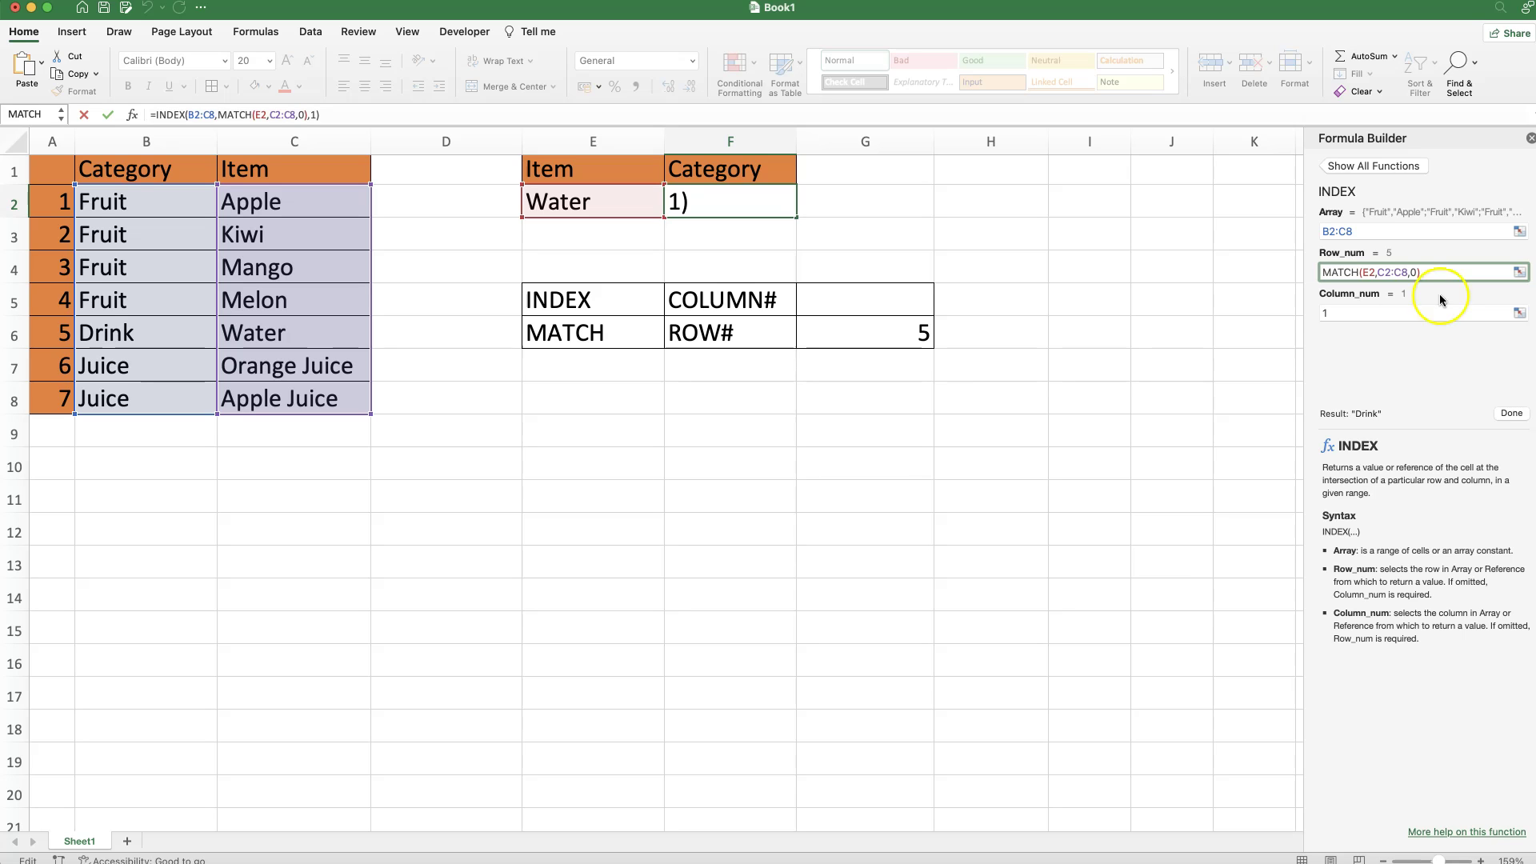
pyautogui.click(1323, 294)
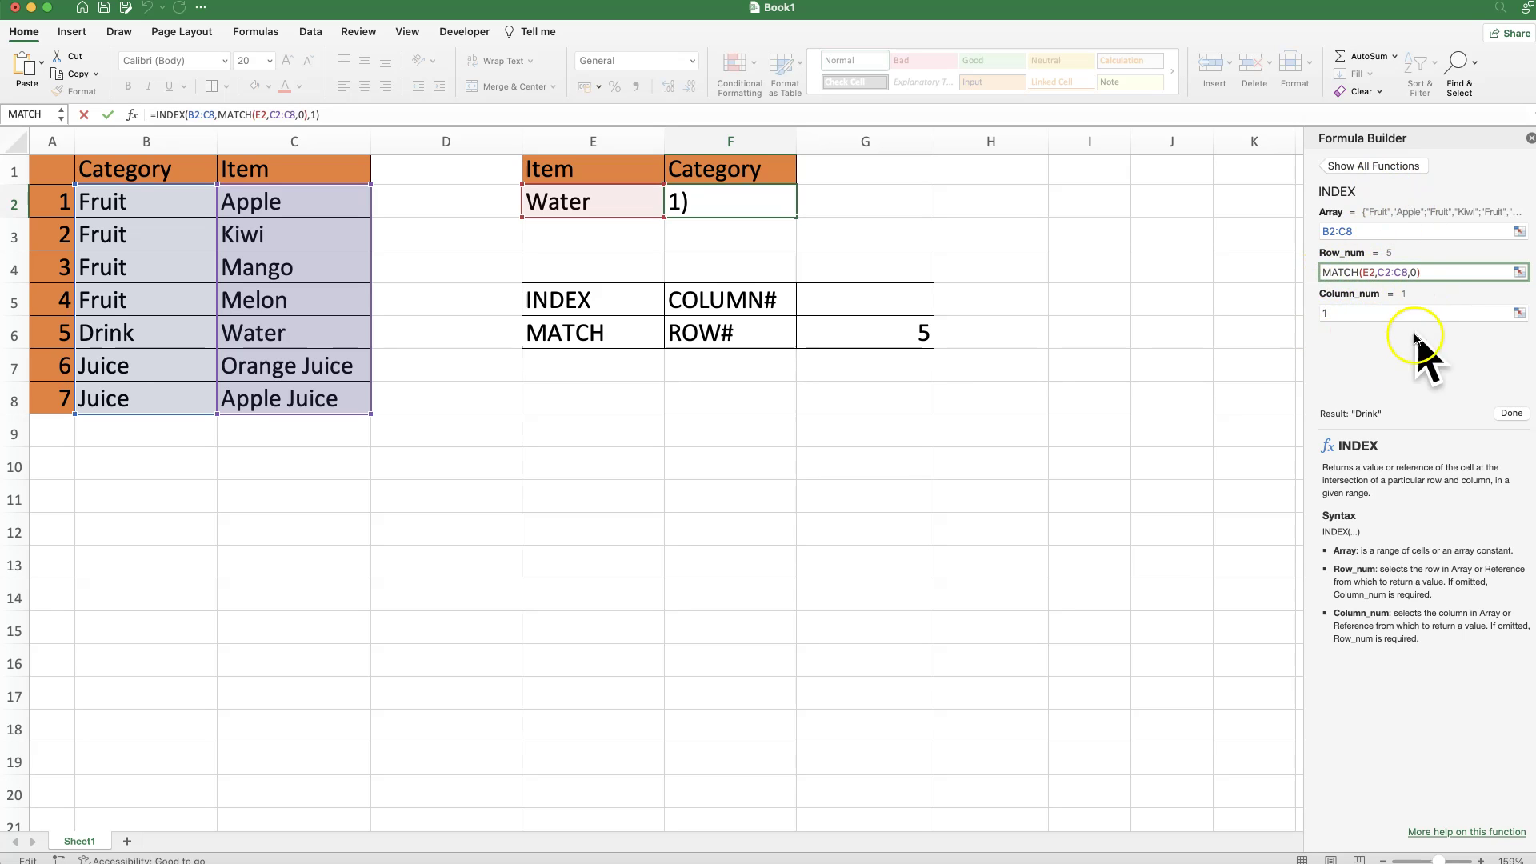
pyautogui.click(1349, 313)
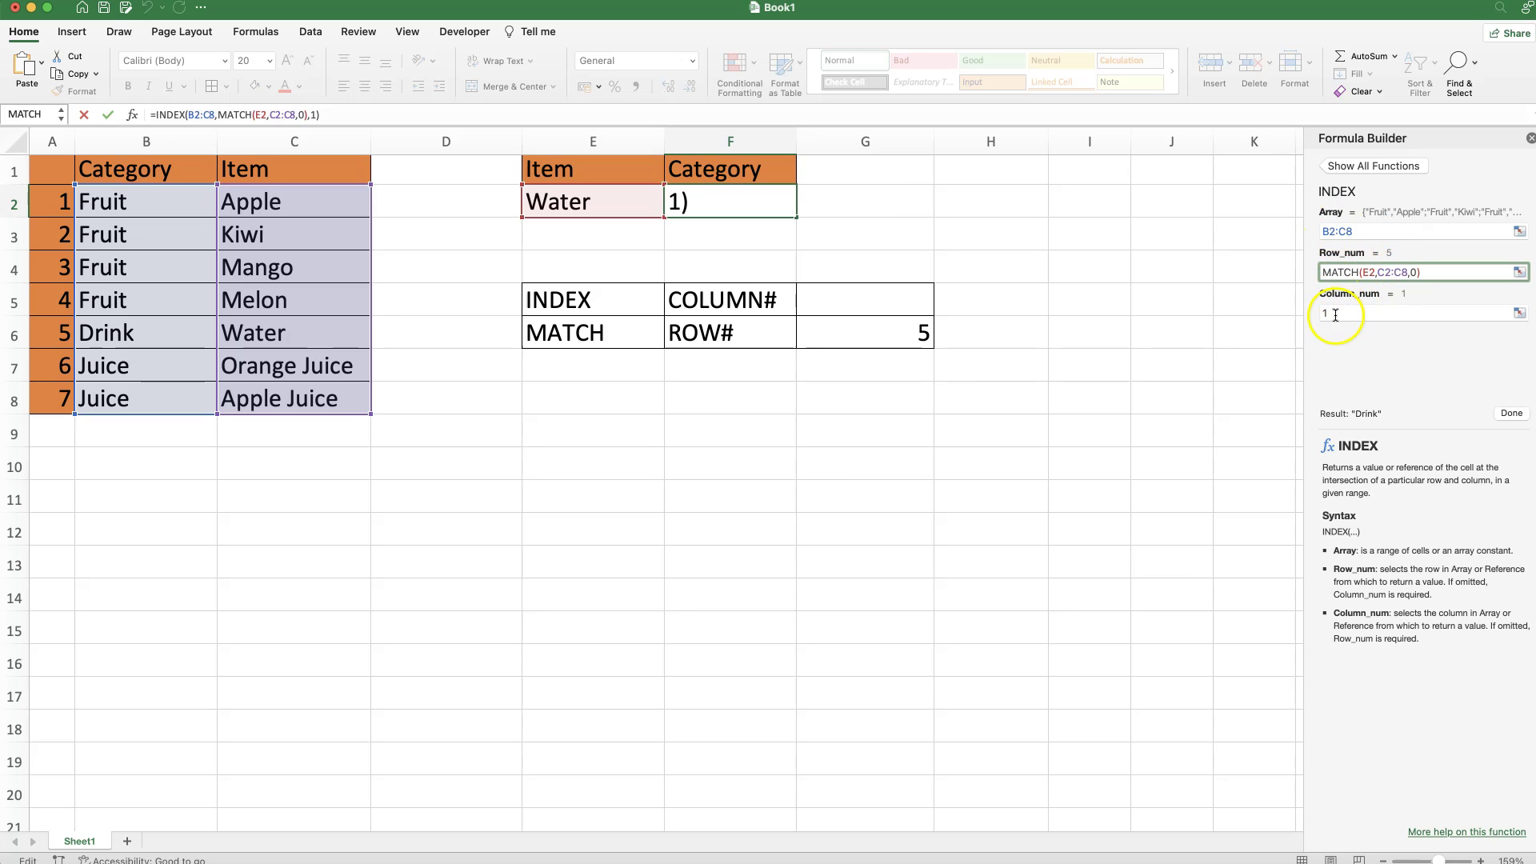
pyautogui.click(1509, 414)
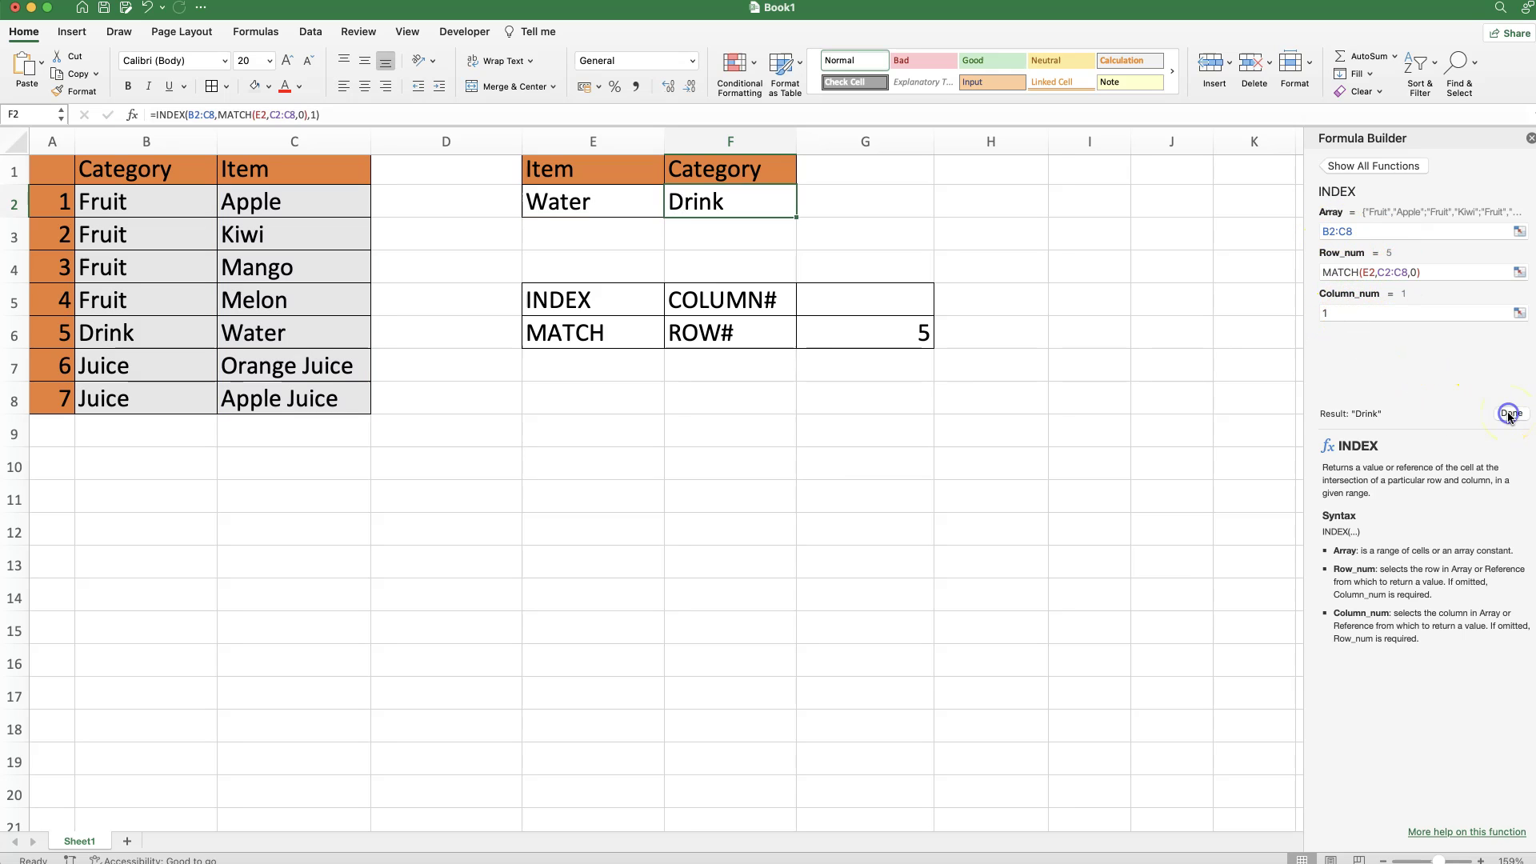
# Close the Formula Builder and enter Apple as the lookup item in E2
pyautogui.click(1529, 138)
pyautogui.click(623, 203)
pyautogui.write('Appl')
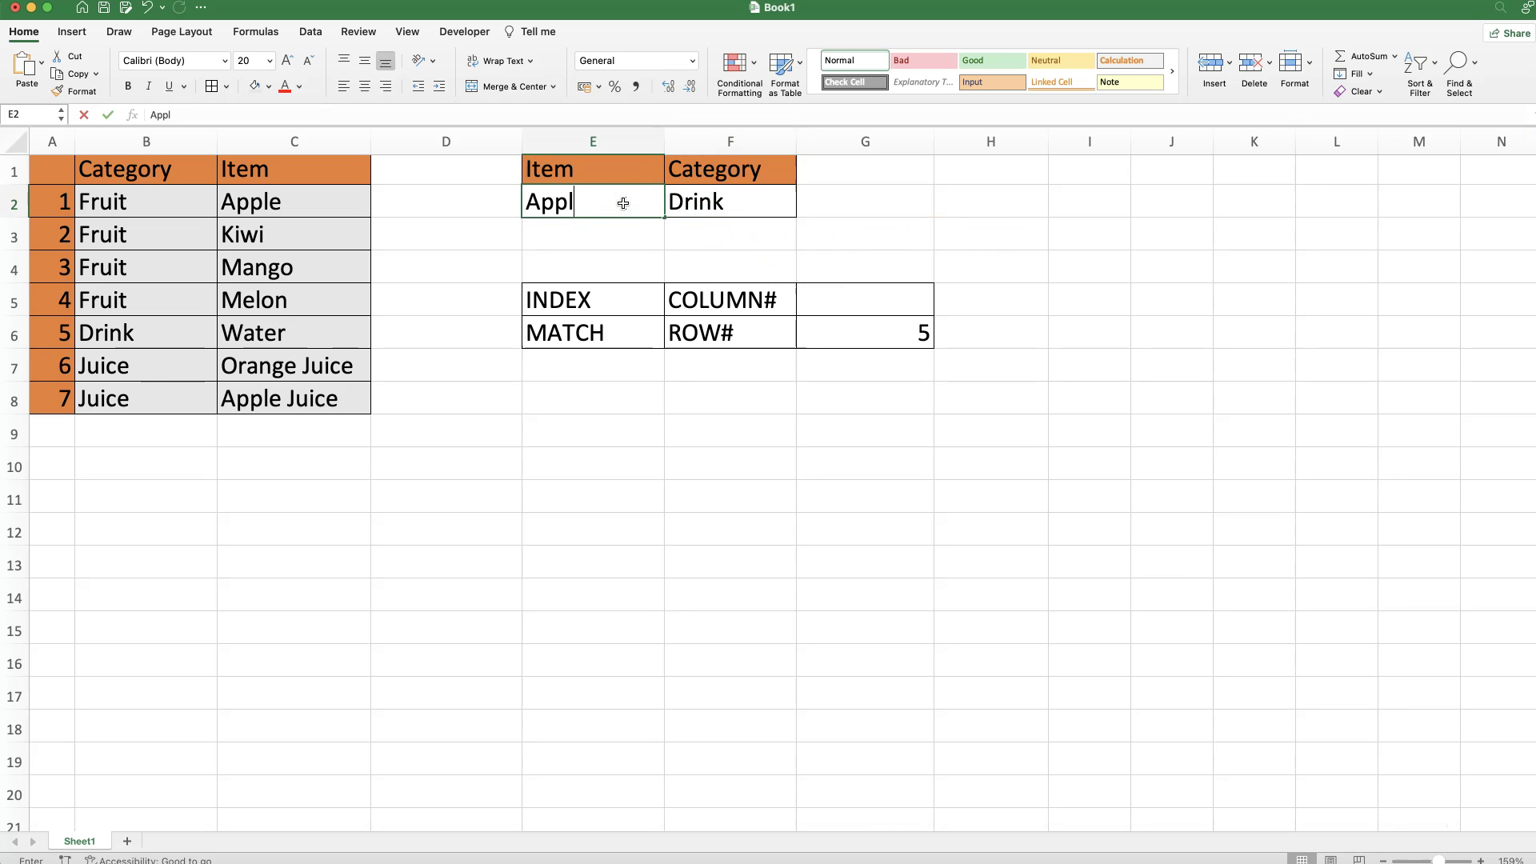
pyautogui.write('e')
pyautogui.press('Return')
pyautogui.click(140, 210)
# Extend E2 to Apple Juice so F2 returns Juice and G6 shows 7
pyautogui.click(552, 203)
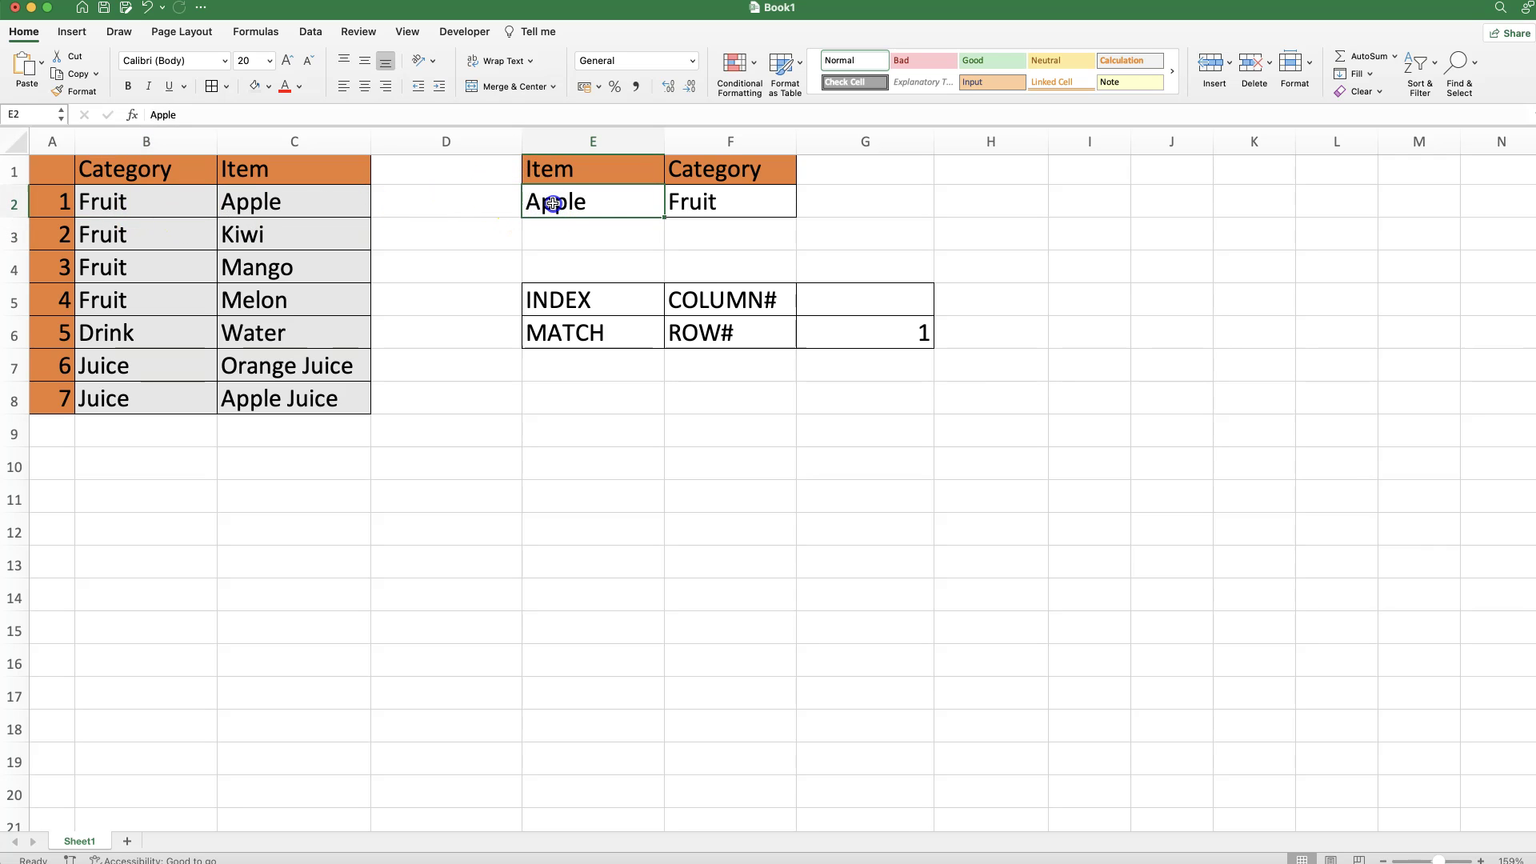
pyautogui.press('F2')
pyautogui.write('Juice')
pyautogui.press('Return')
pyautogui.click(137, 395)
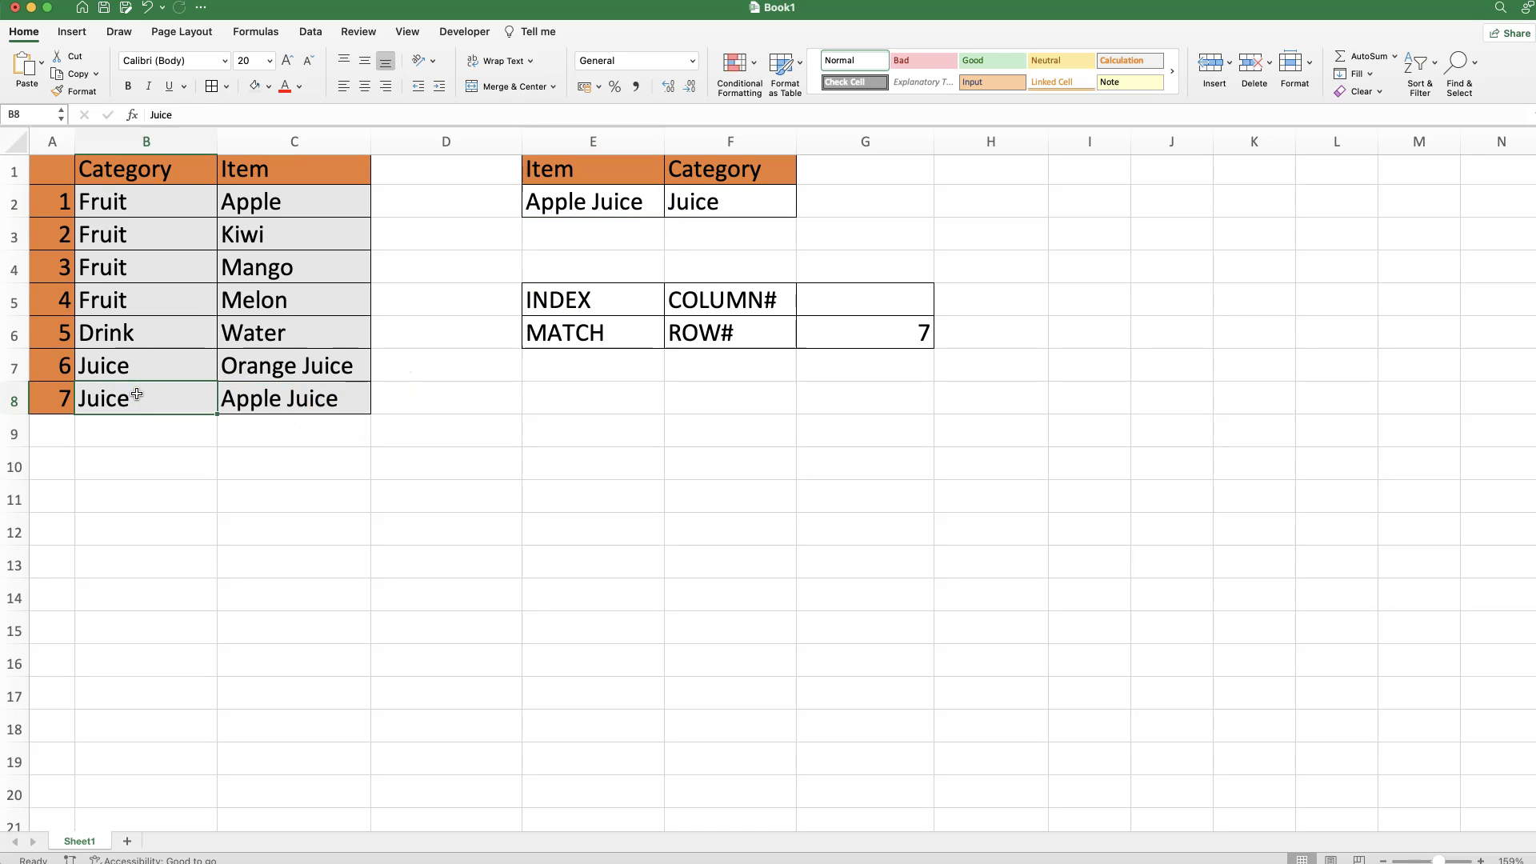